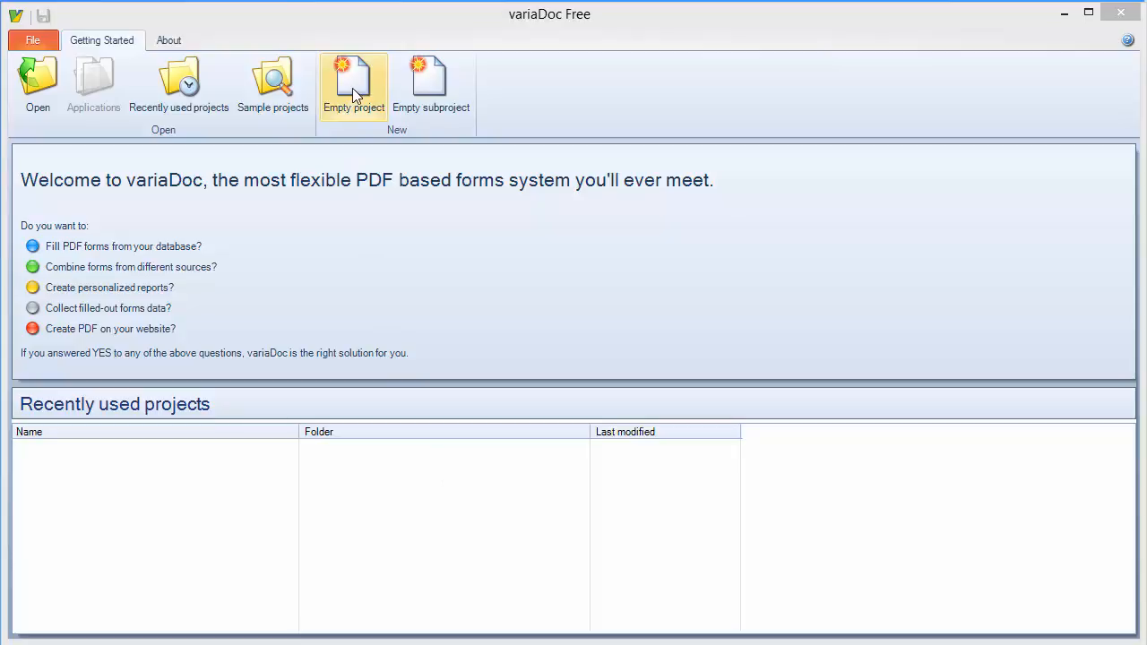
Step: Create an empty project and add an output document to it
click(352, 88)
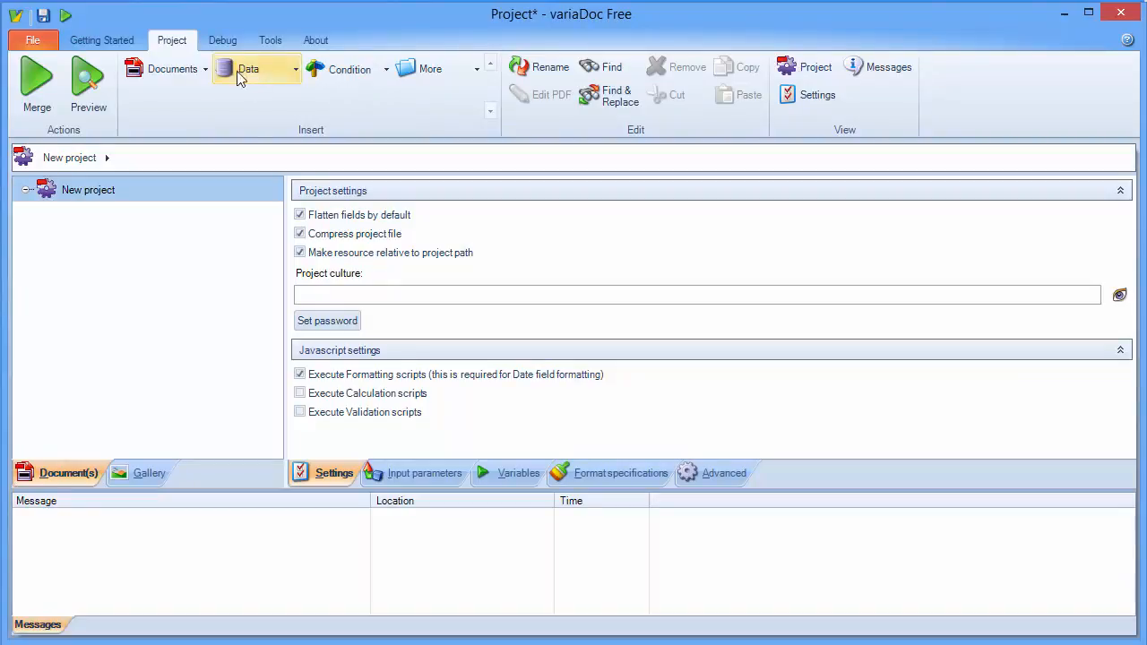
click(165, 69)
click(198, 104)
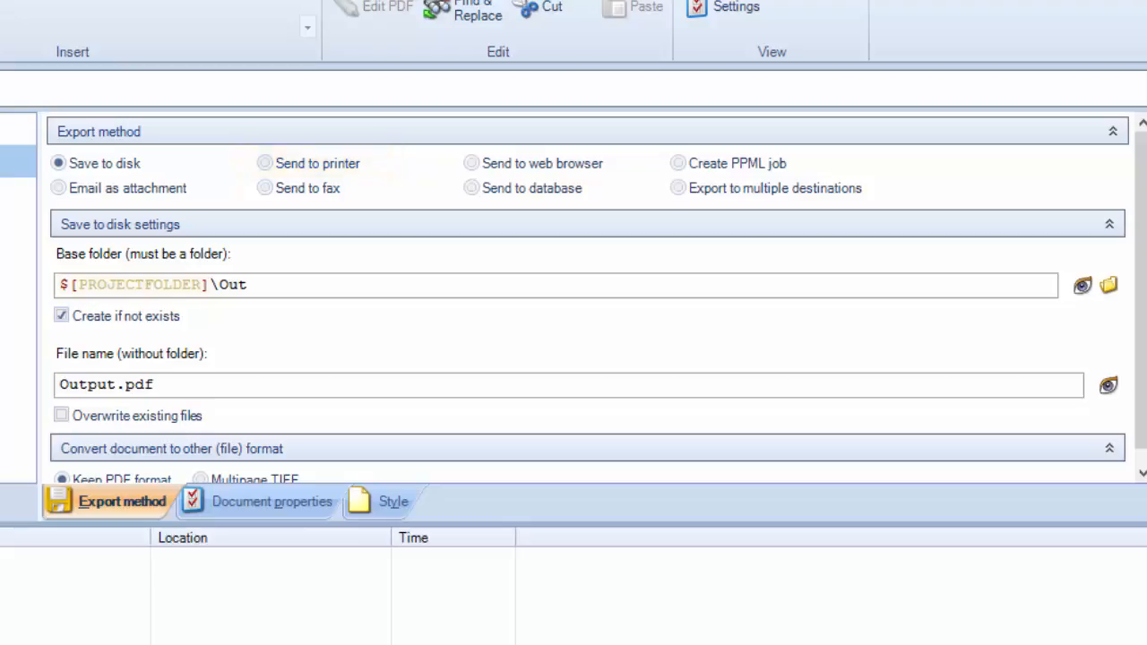
Step: Allow the output document Output.pdf to overwrite existing files, and run a merge of the project
click(61, 416)
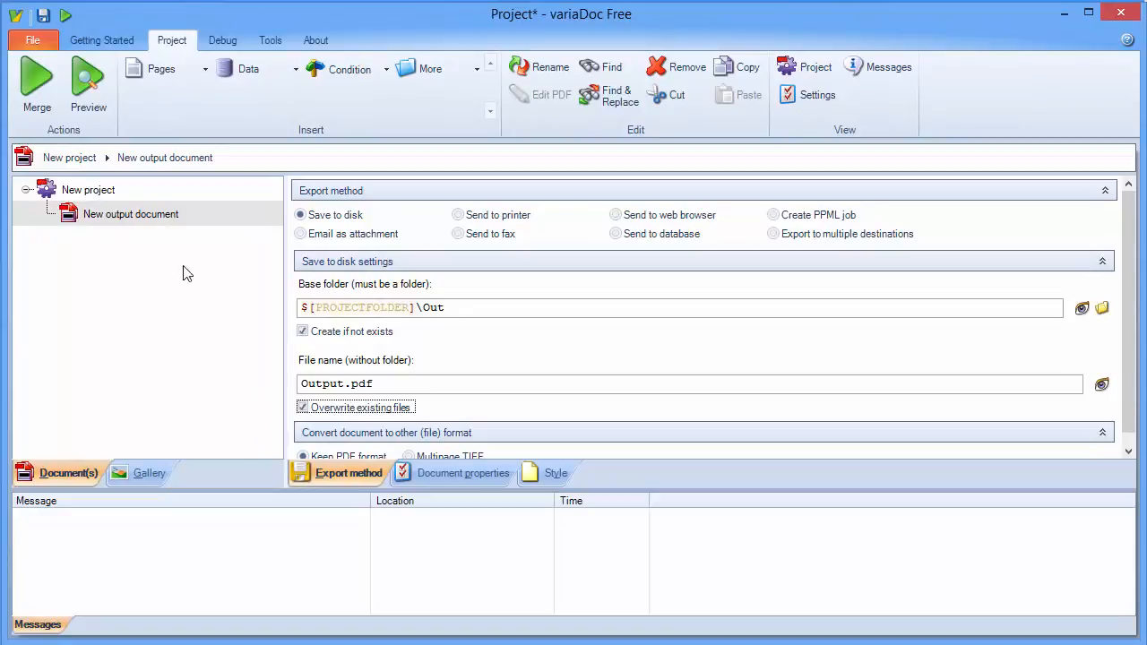
click(49, 109)
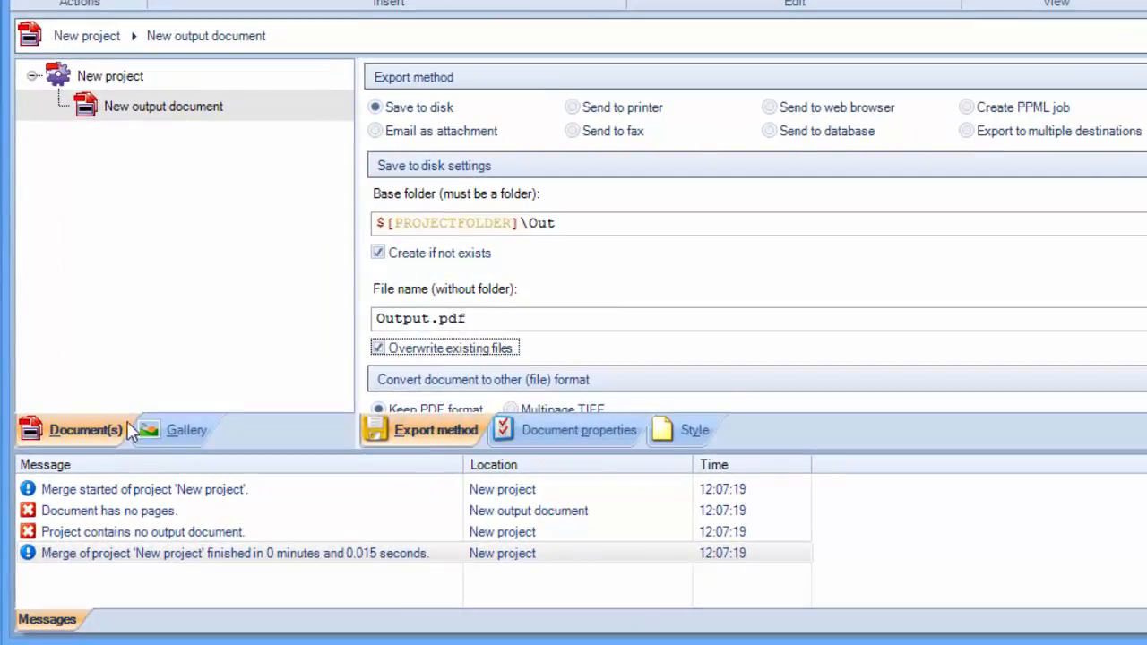
mouse_move(137, 514)
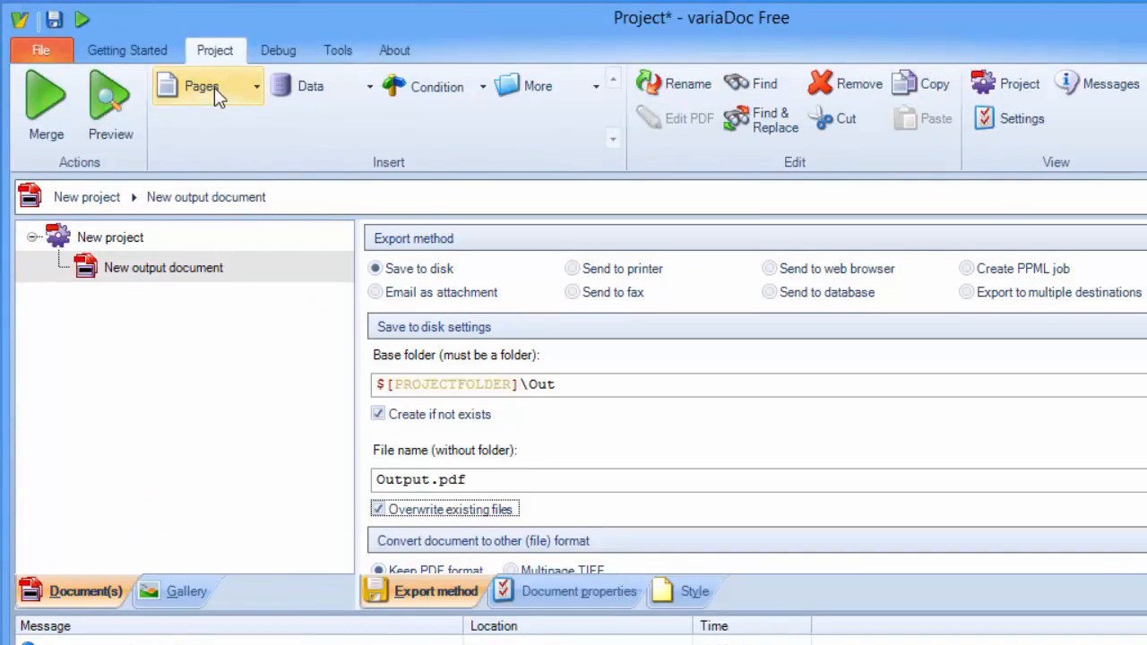
Step: Add pages 1 and 2 of the existing Tax form.pdf to the output document as individual pages and collapse their nodes
click(214, 87)
click(220, 126)
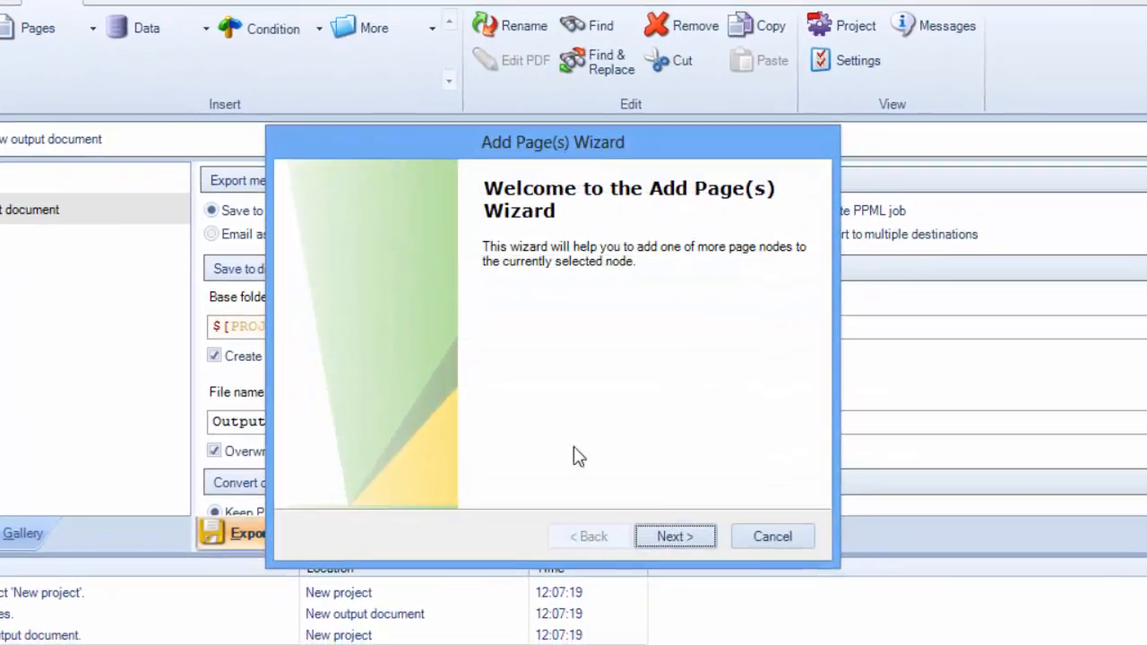
click(681, 536)
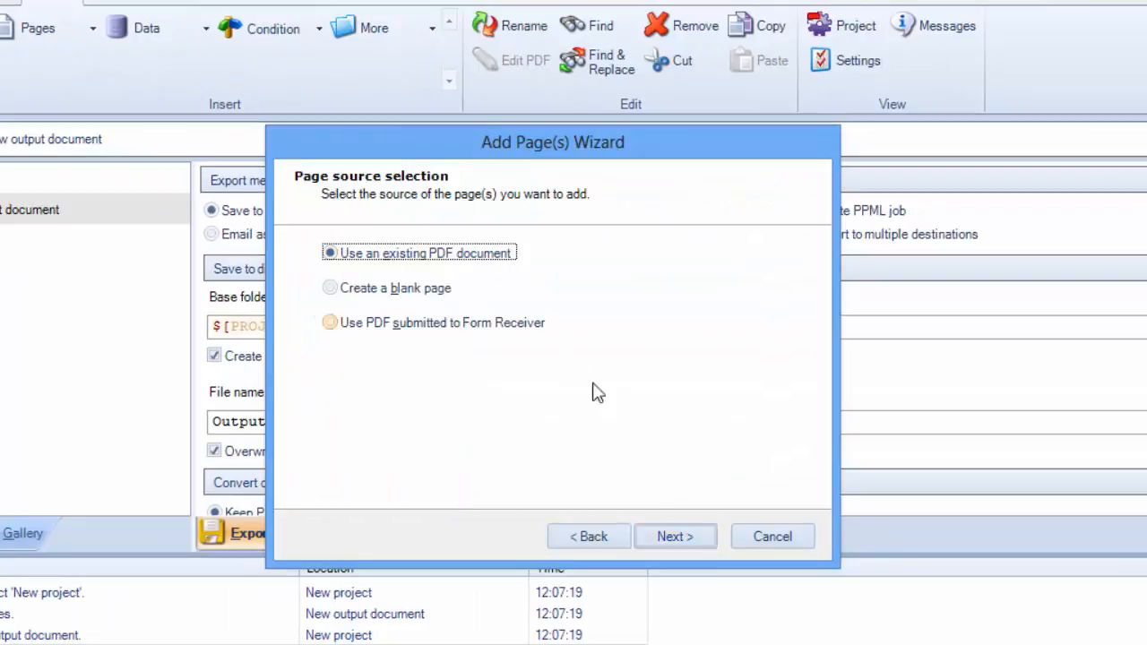
click(672, 537)
click(798, 253)
click(622, 318)
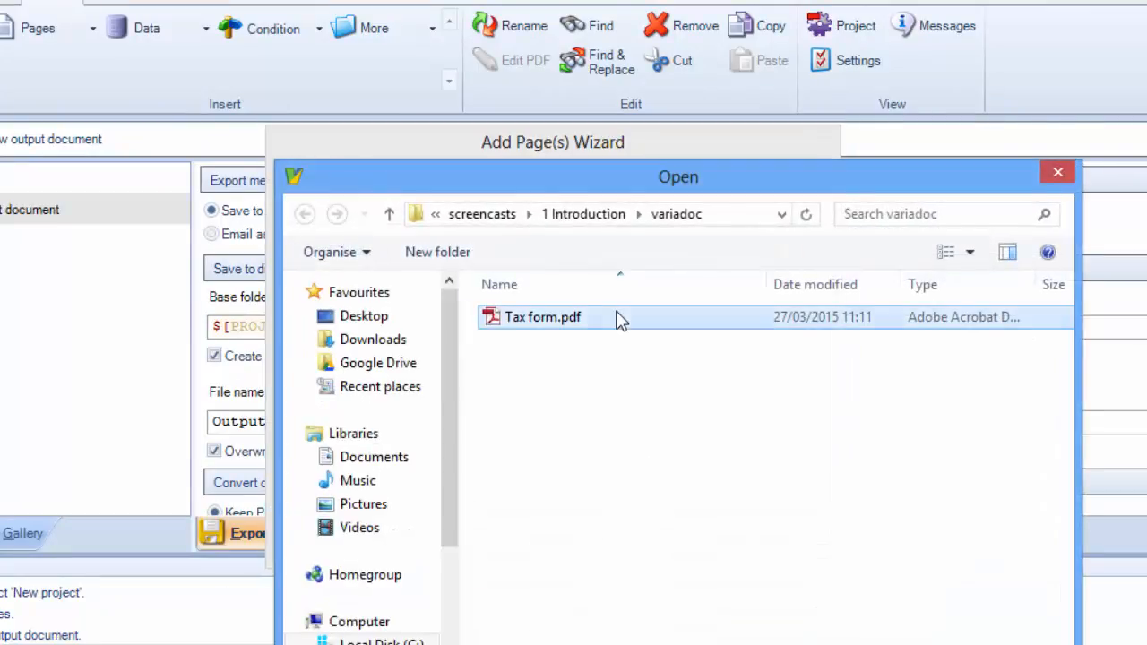
double_click(622, 318)
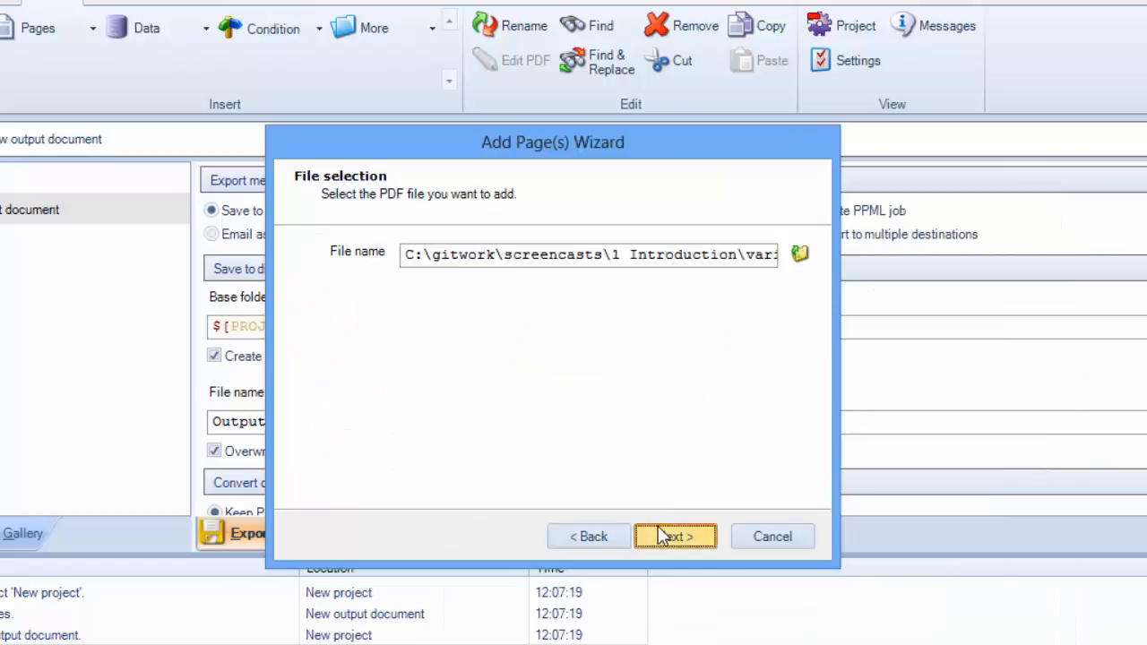
click(674, 536)
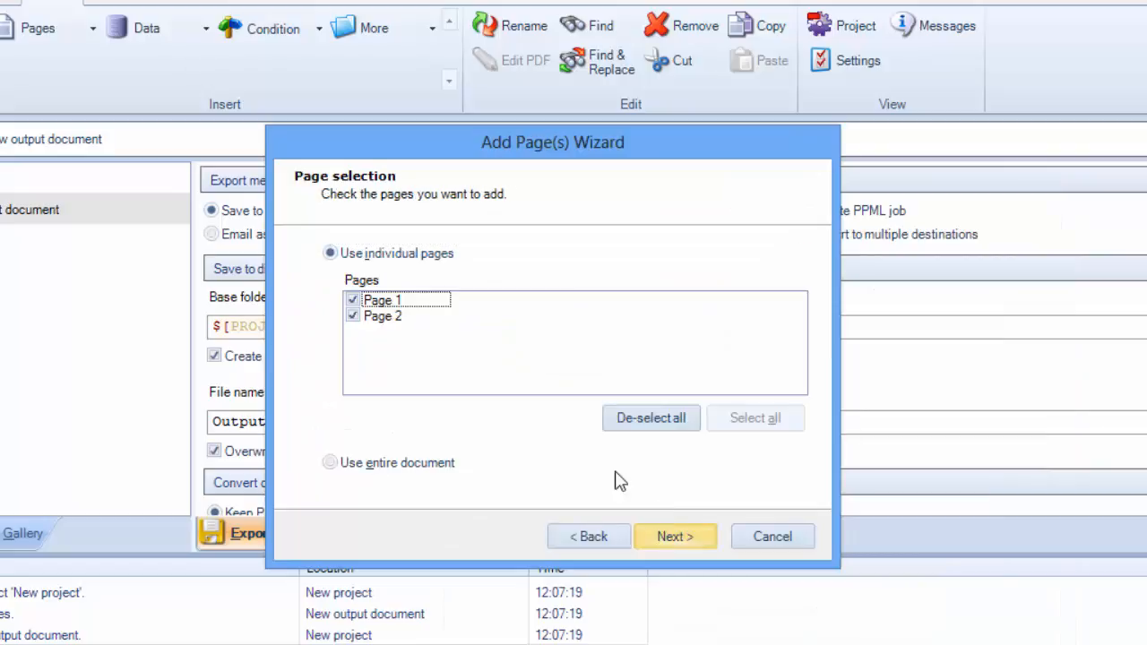
click(652, 536)
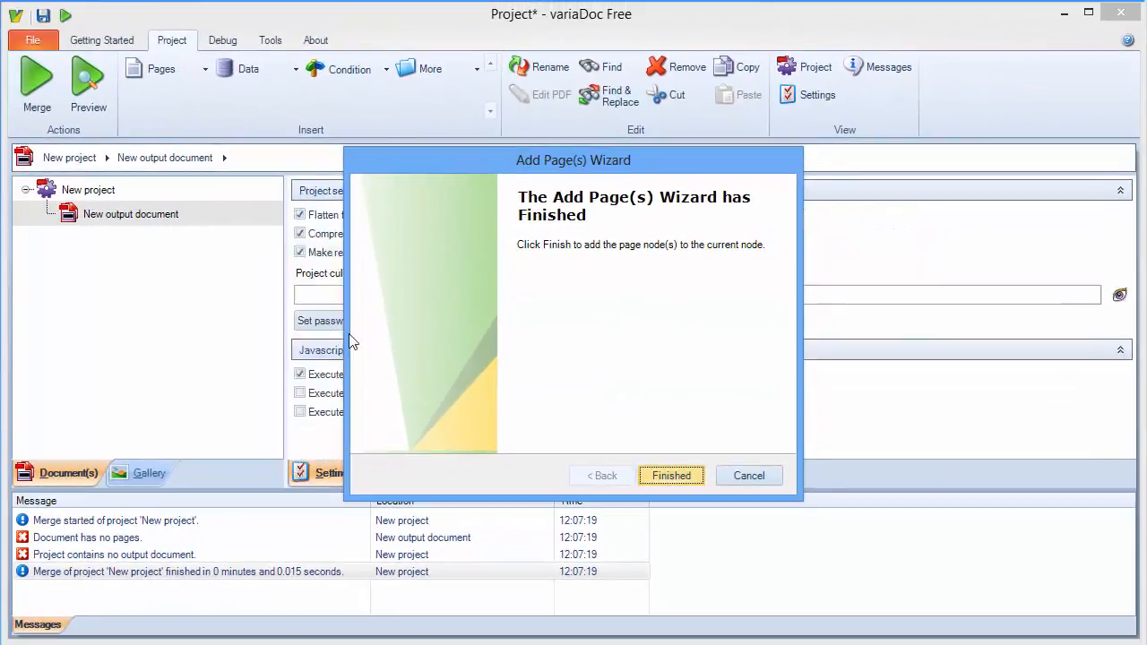
click(70, 238)
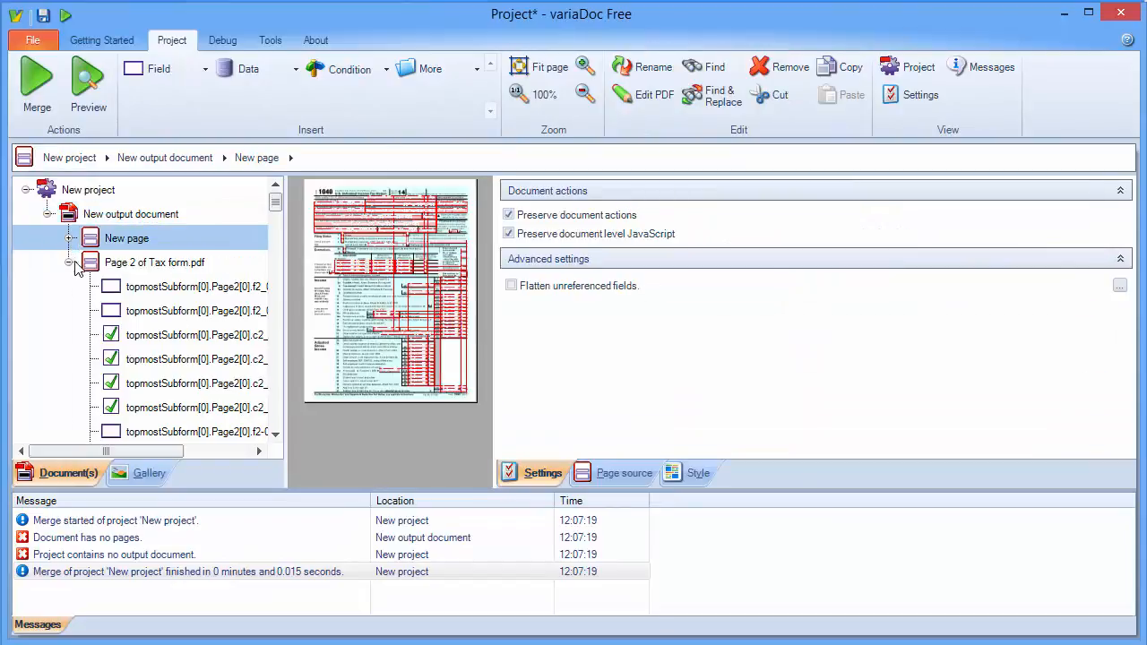
click(69, 264)
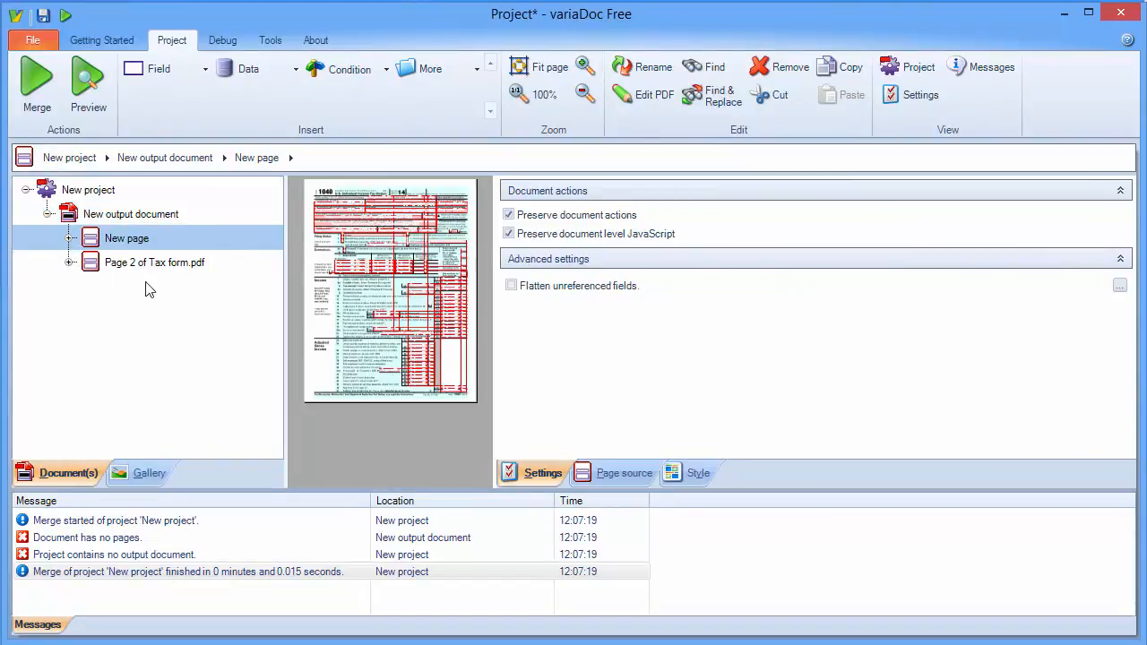
Step: Merge the project with the added tax form pages and inspect the generated Output.pdf
click(42, 93)
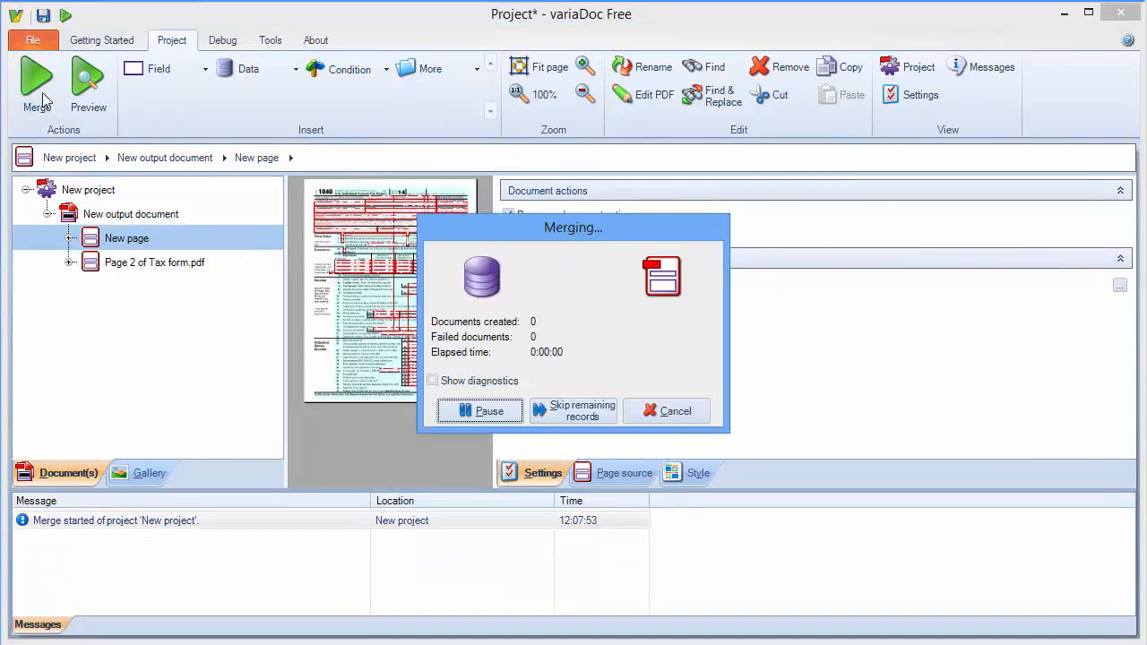
mouse_move(151, 540)
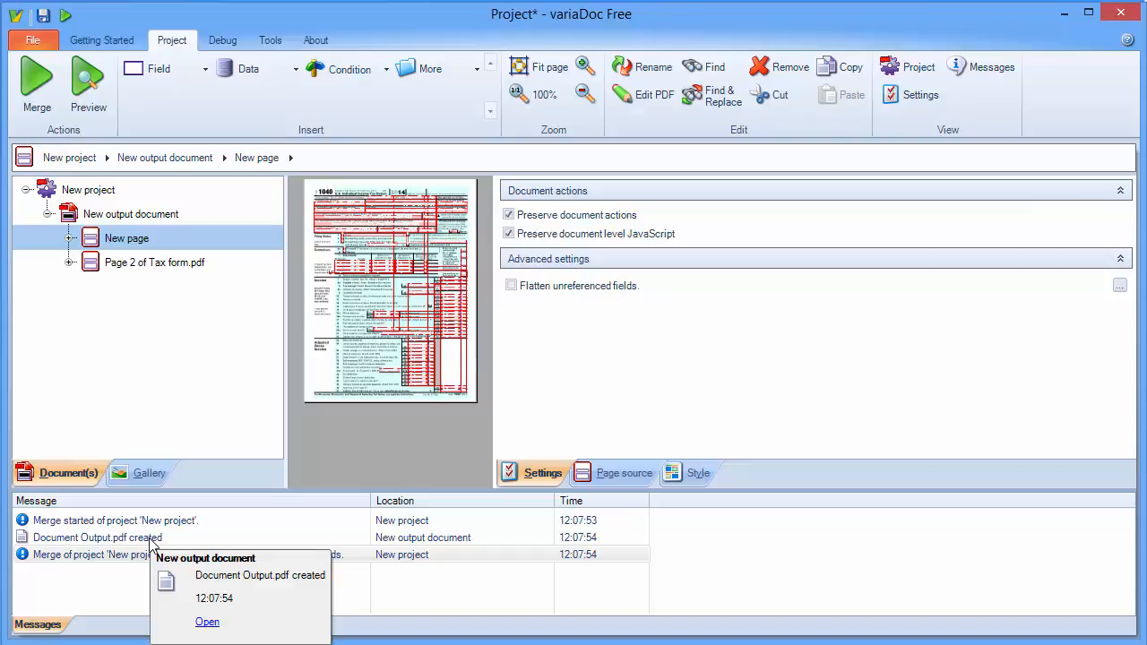
double_click(150, 539)
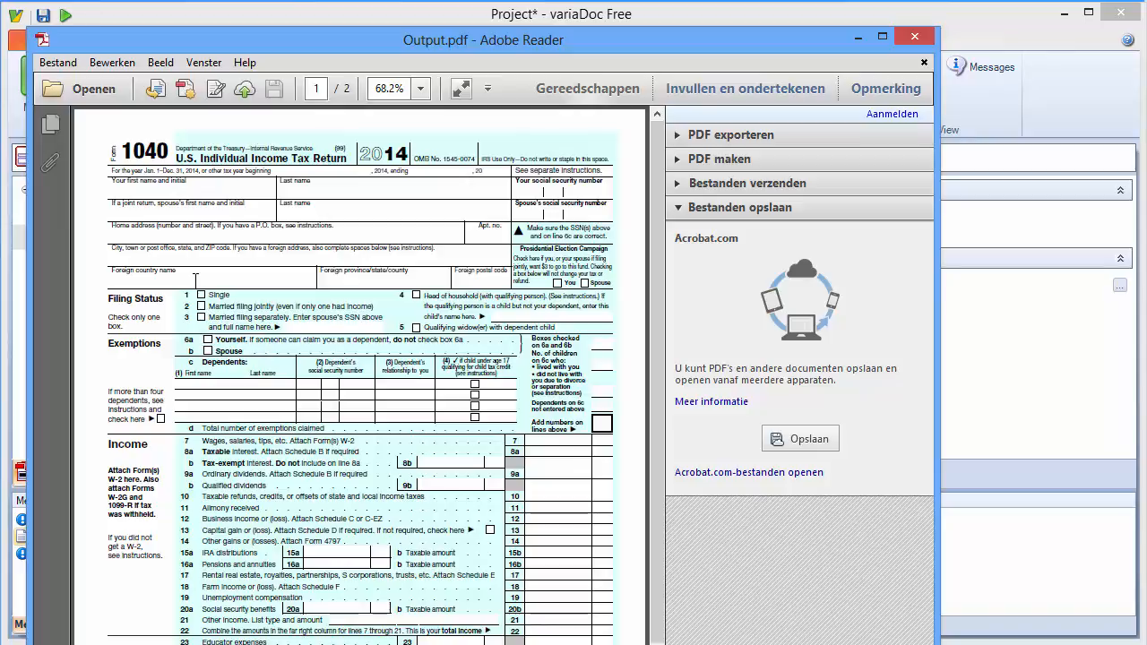
click(901, 39)
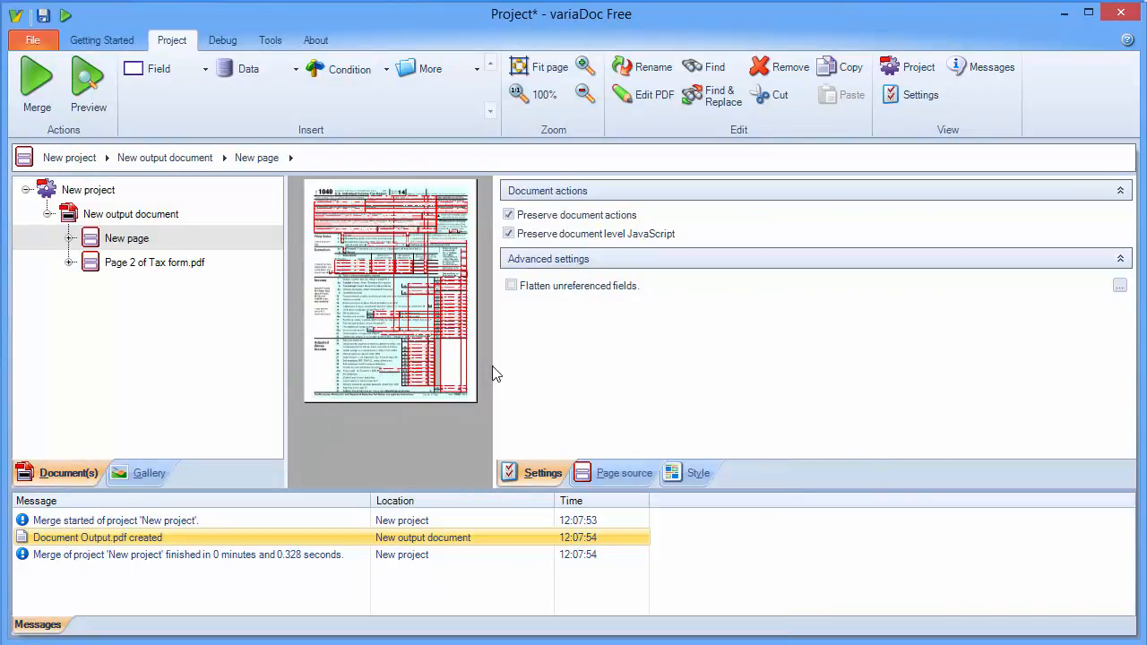
Step: Widen the page preview and expand the field lists of both tax form pages
drag(494, 364, 820, 371)
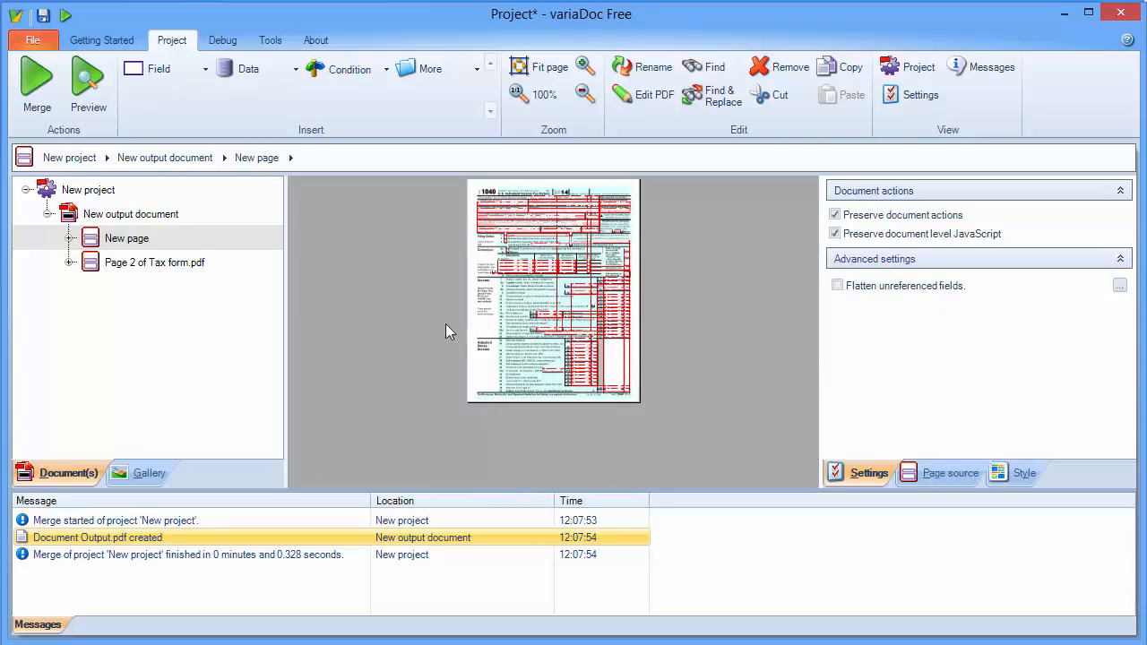
click(69, 262)
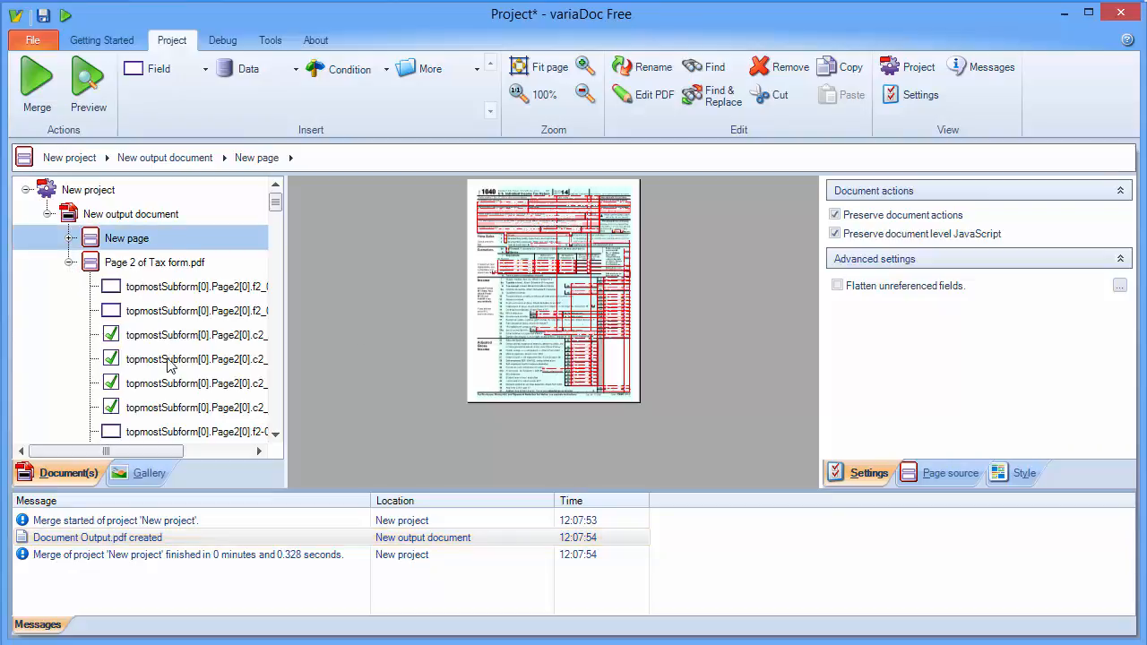
click(69, 238)
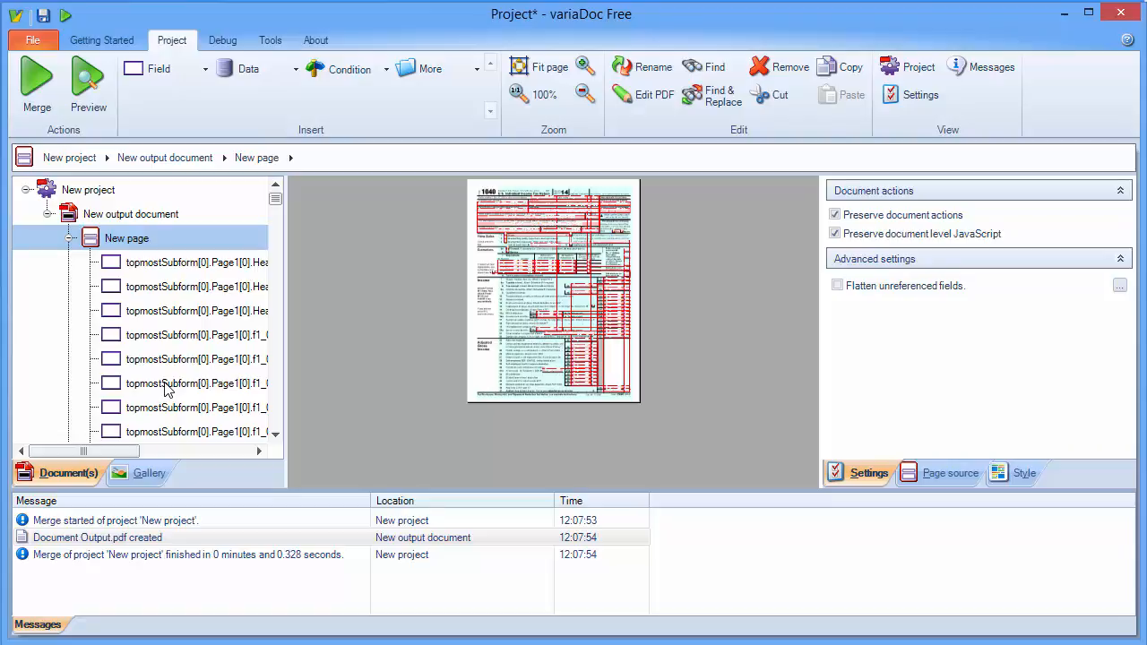
Step: Bind sample values to the first name, last name and social security number fields on the form's first page
click(584, 65)
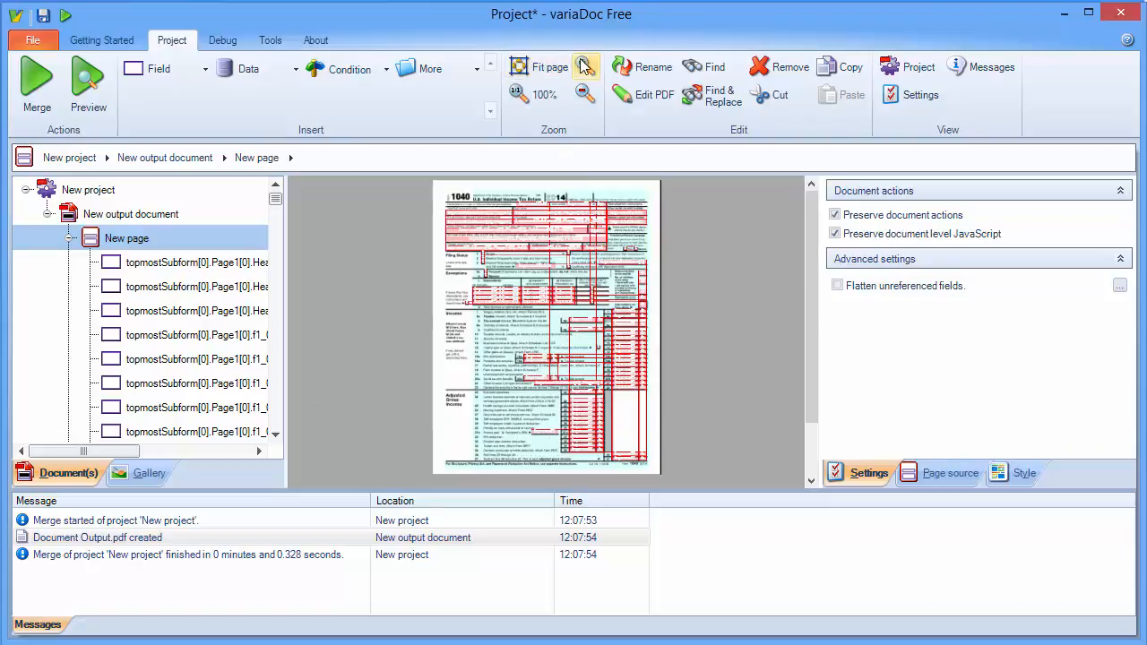
click(584, 65)
click(585, 65)
click(584, 66)
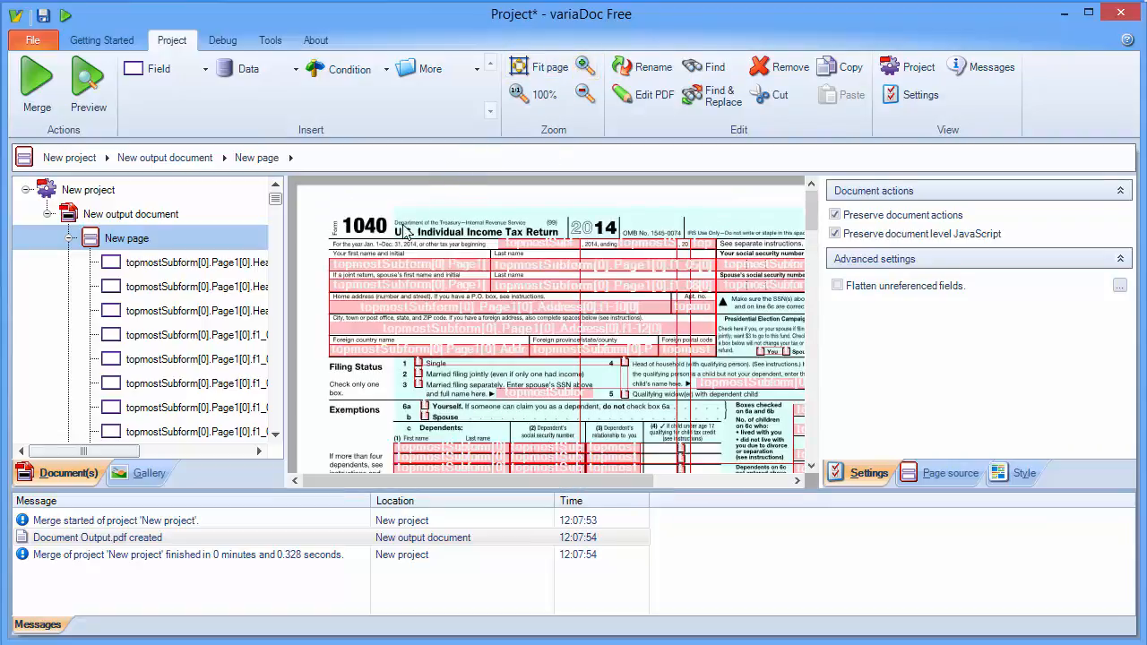
click(401, 266)
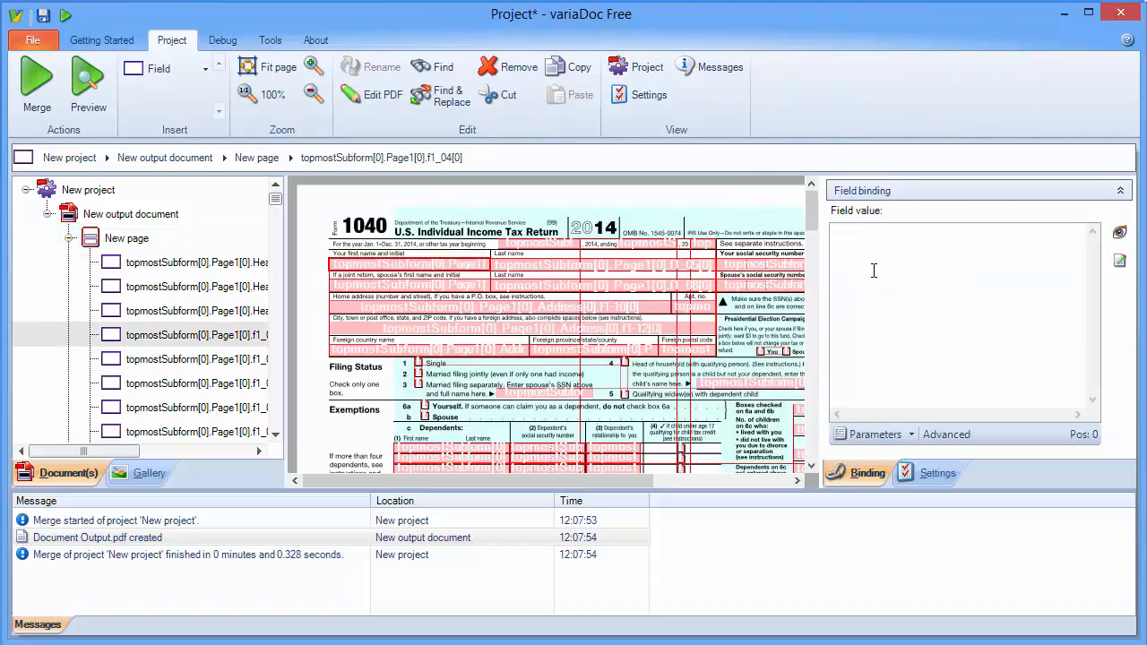
text(John)
click(690, 267)
text(Smith)
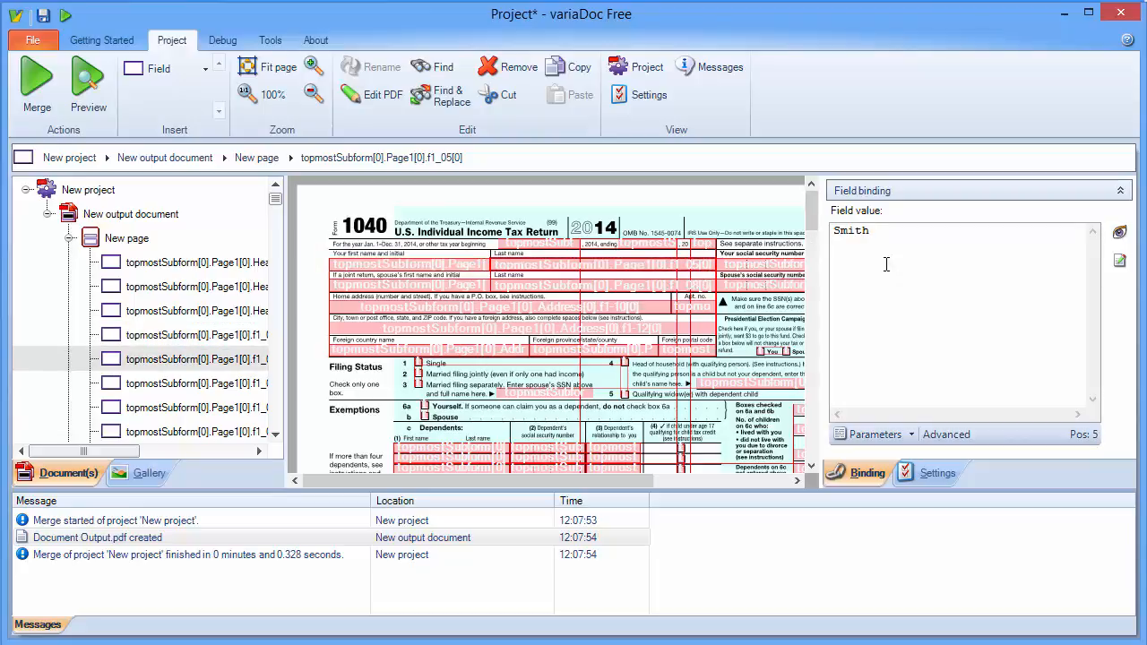
click(800, 267)
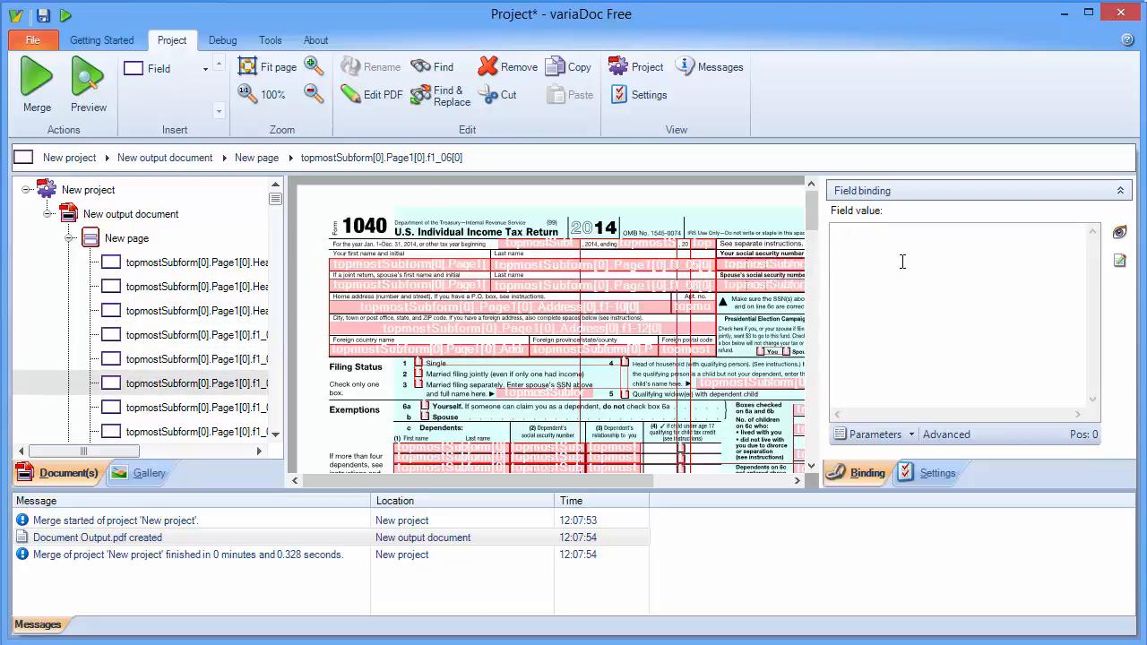
text(123456789)
Step: Merge the project again and check the filled-in taxpayer fields in Output.pdf
click(54, 90)
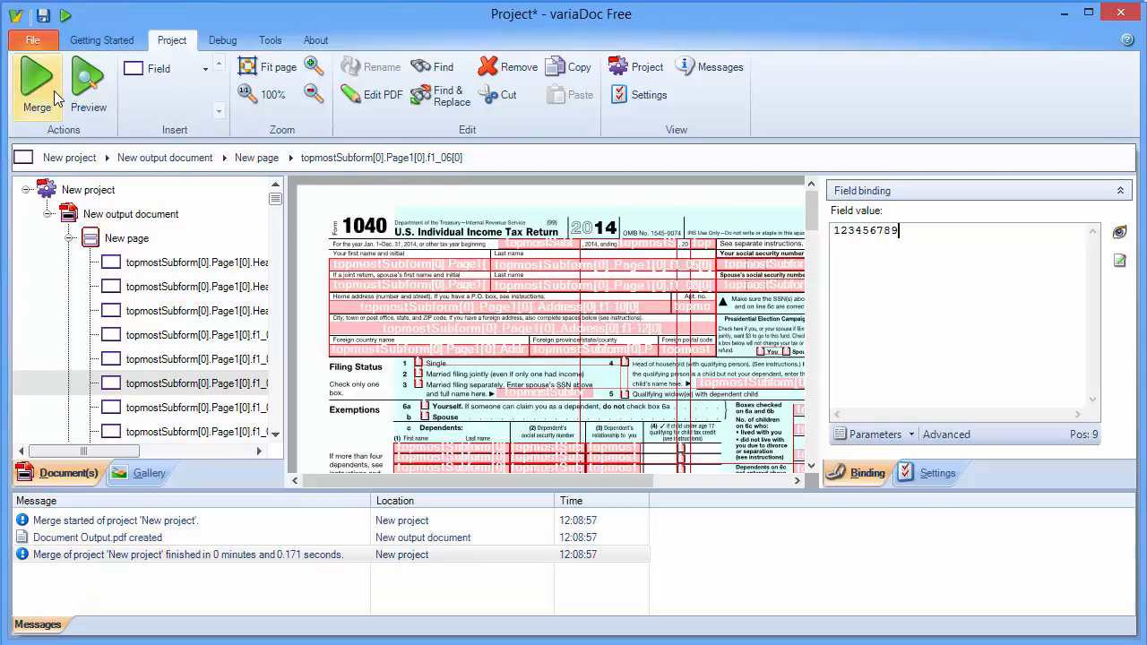
mouse_move(127, 540)
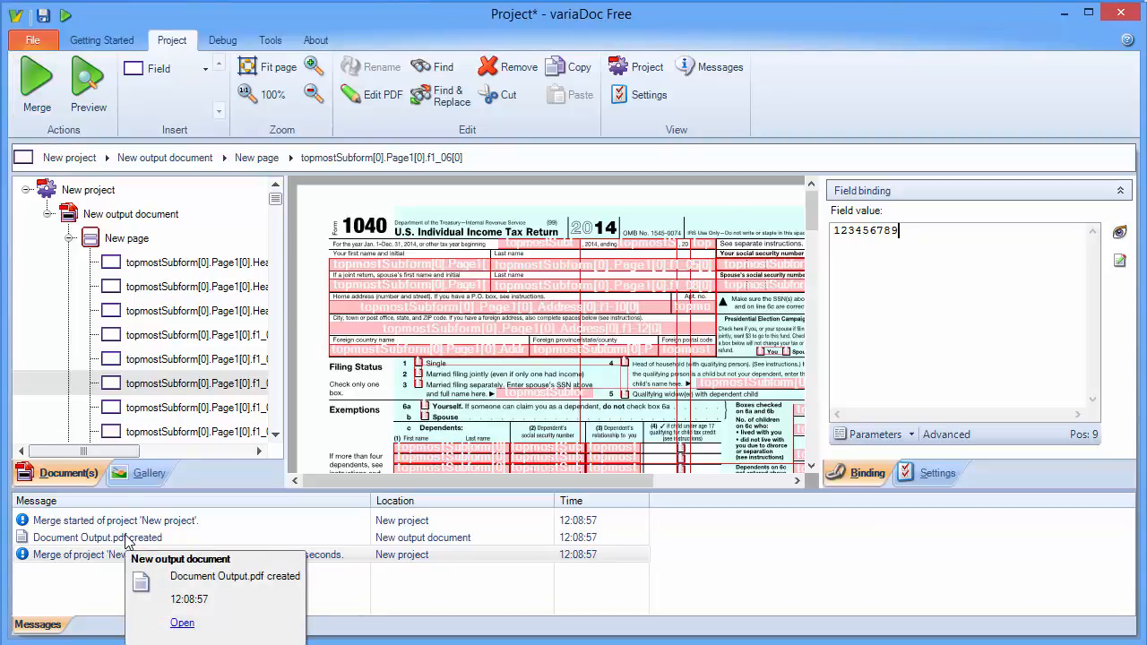
double_click(128, 540)
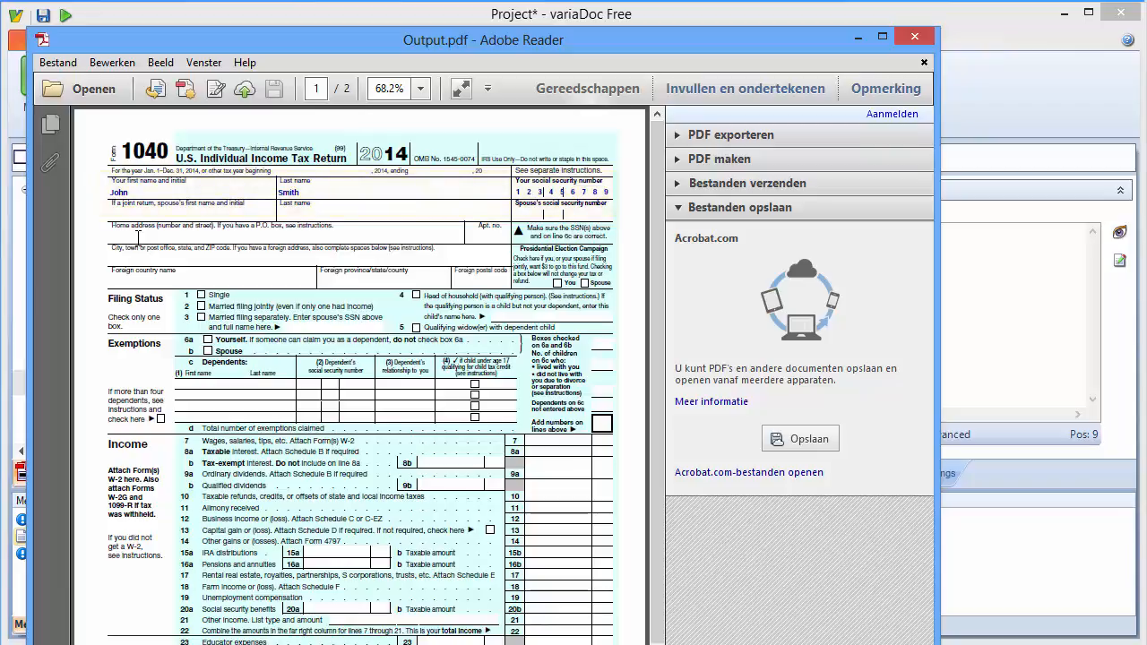
click(924, 36)
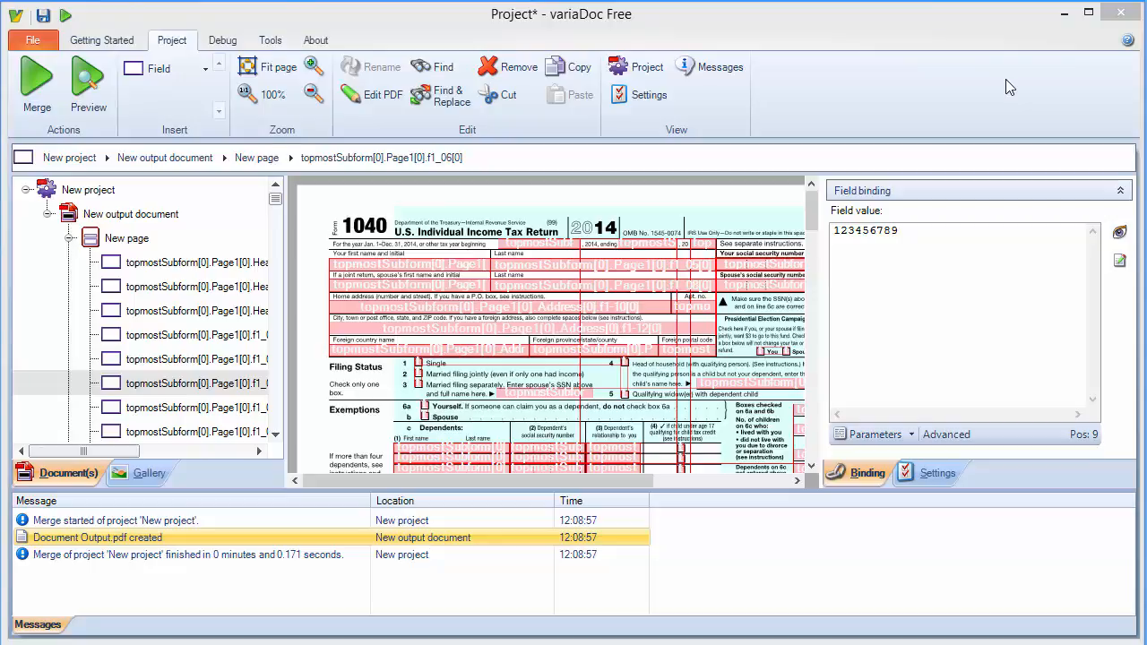
Step: Add a data source directly under the project and set its type to Excel spreadsheet
click(48, 215)
click(74, 195)
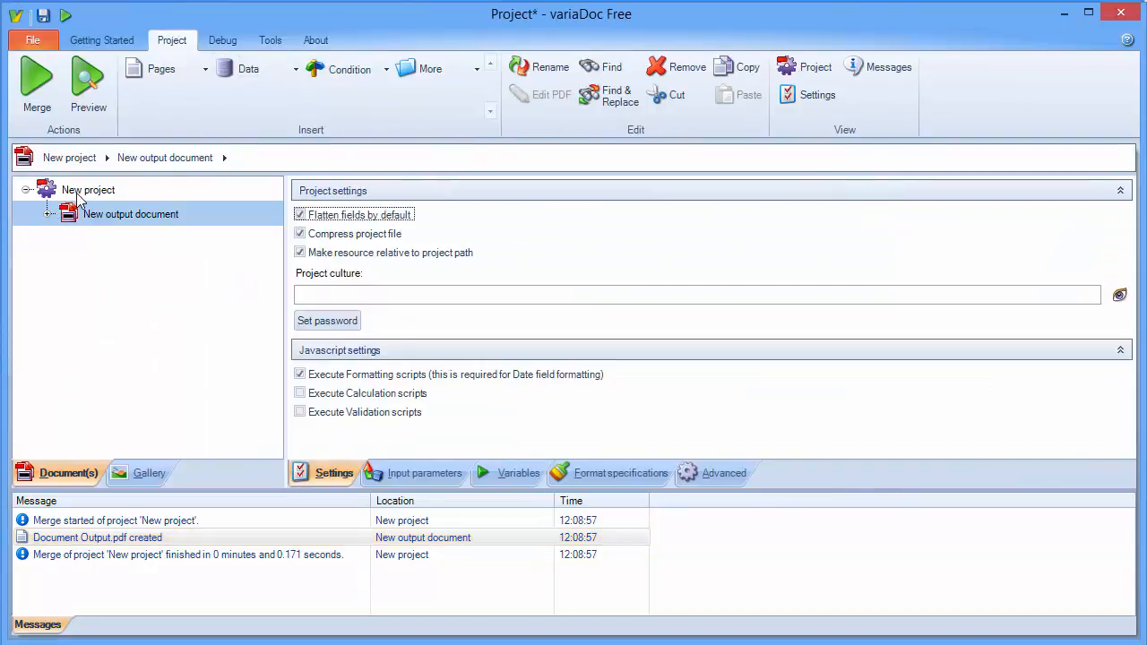
click(248, 73)
click(255, 101)
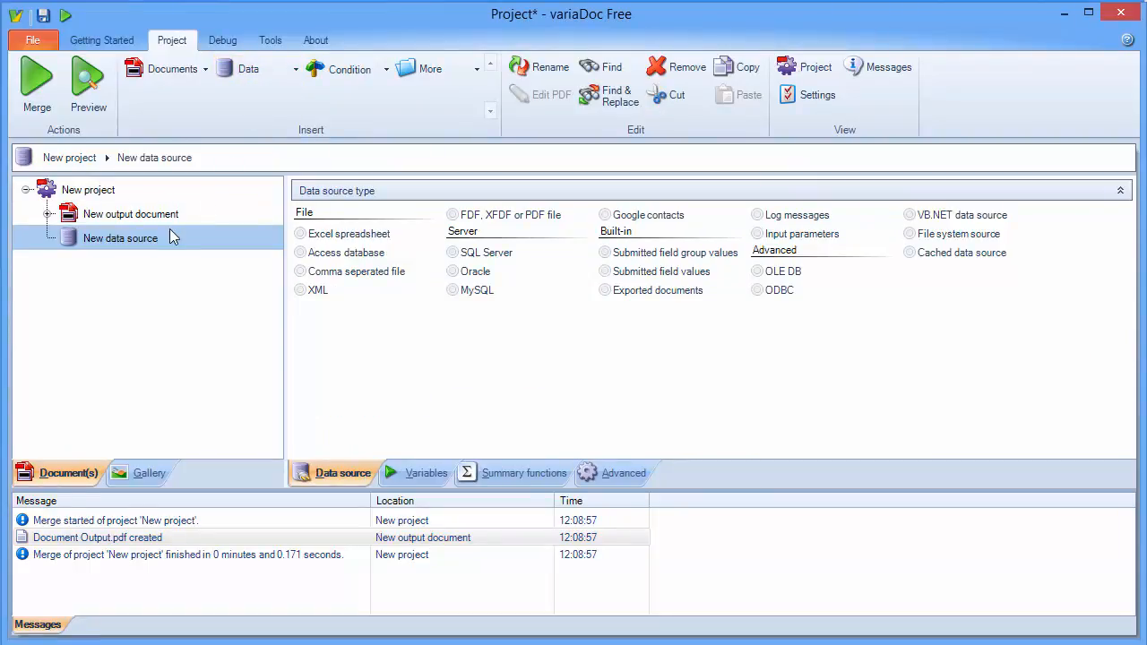
click(301, 233)
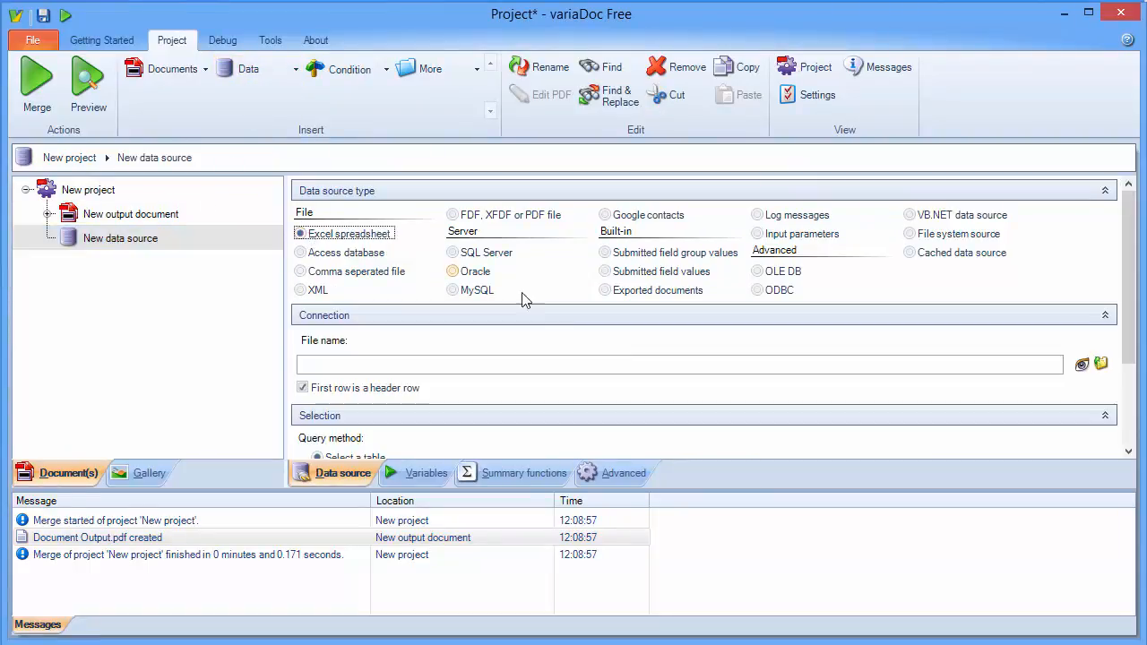
Step: Connect the Excel data source to the file Data.xlsx in the variadoc folder
click(1100, 364)
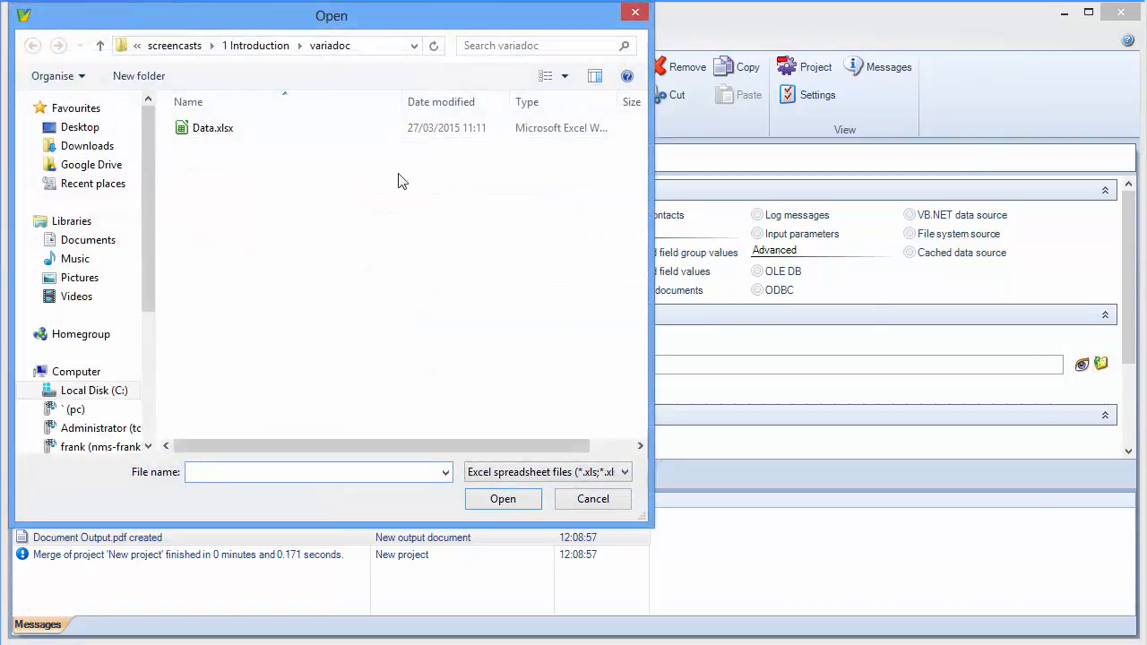
click(263, 137)
click(498, 497)
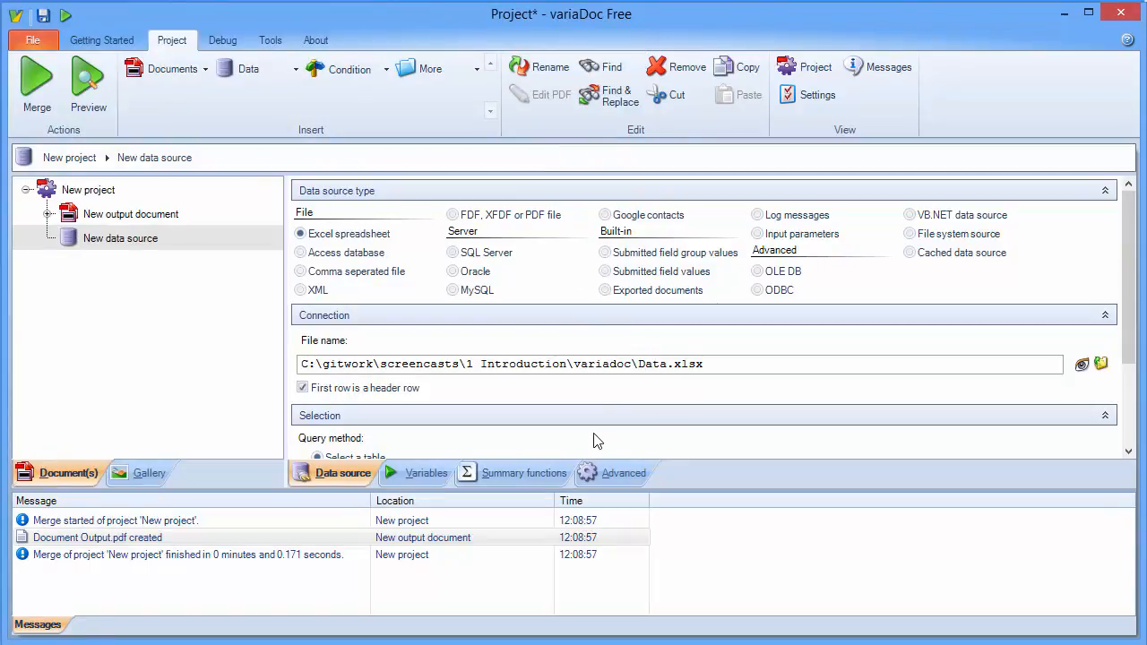
scroll(596, 439, down, 3)
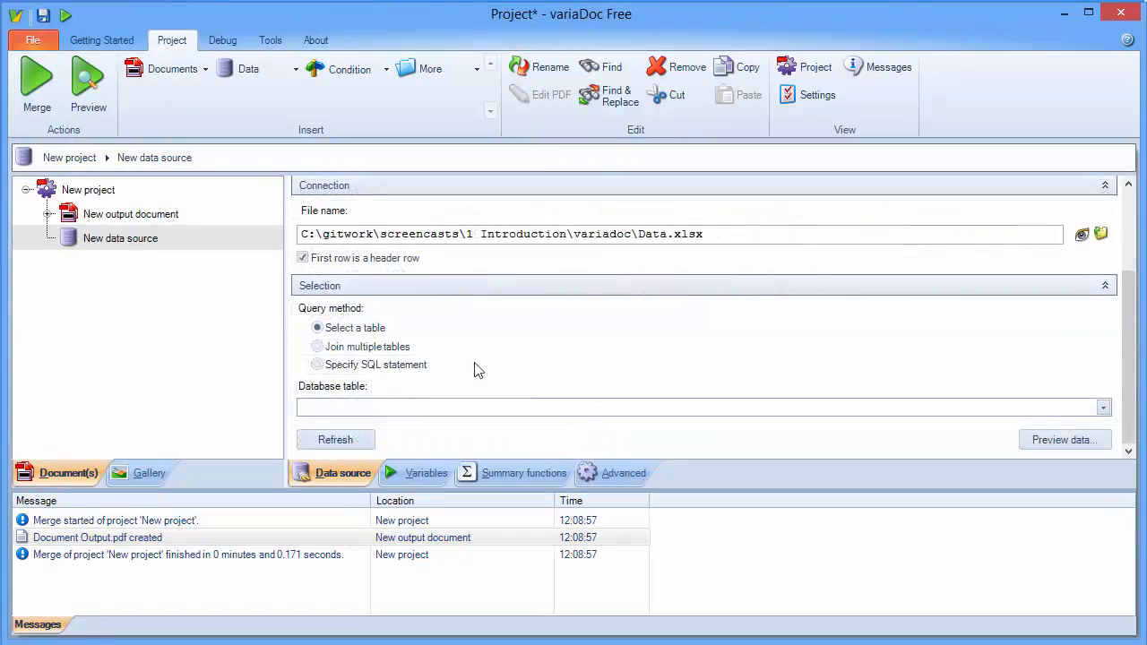
Step: Select Sheet1$ as the Excel data source's database table and preview its rows
click(428, 408)
click(432, 424)
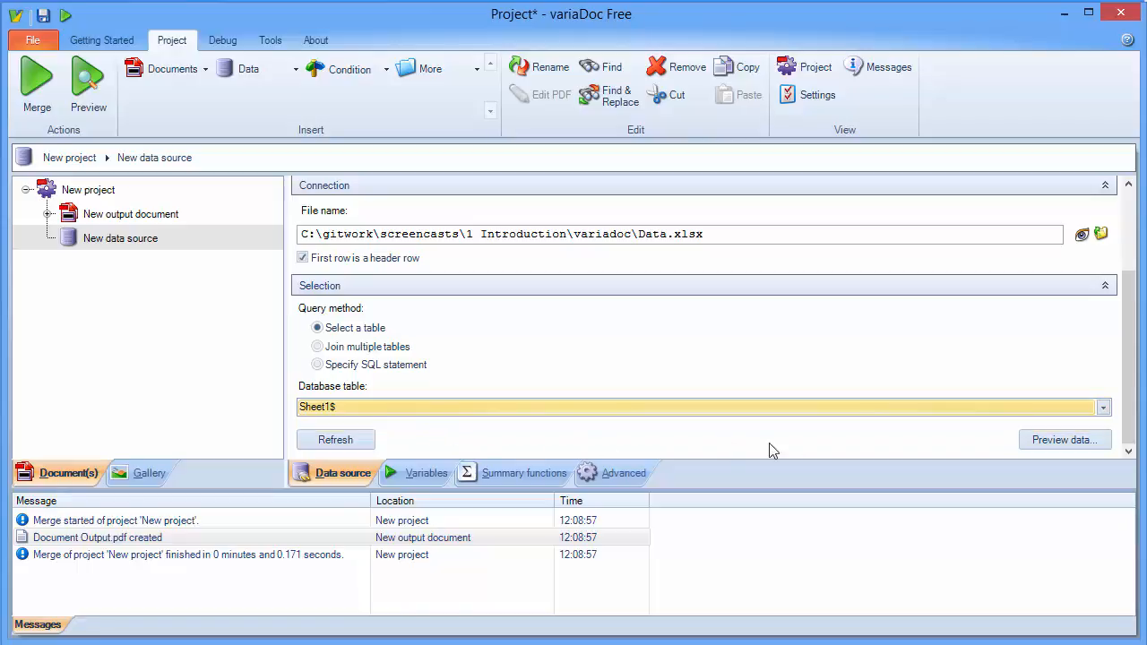
click(1043, 446)
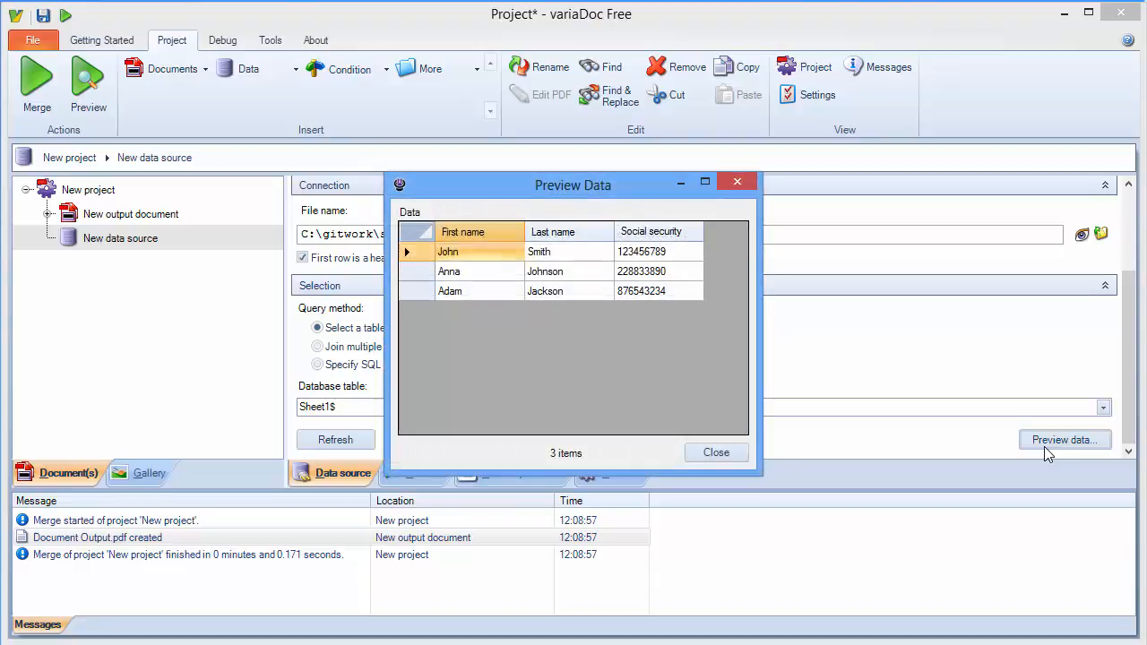
click(744, 448)
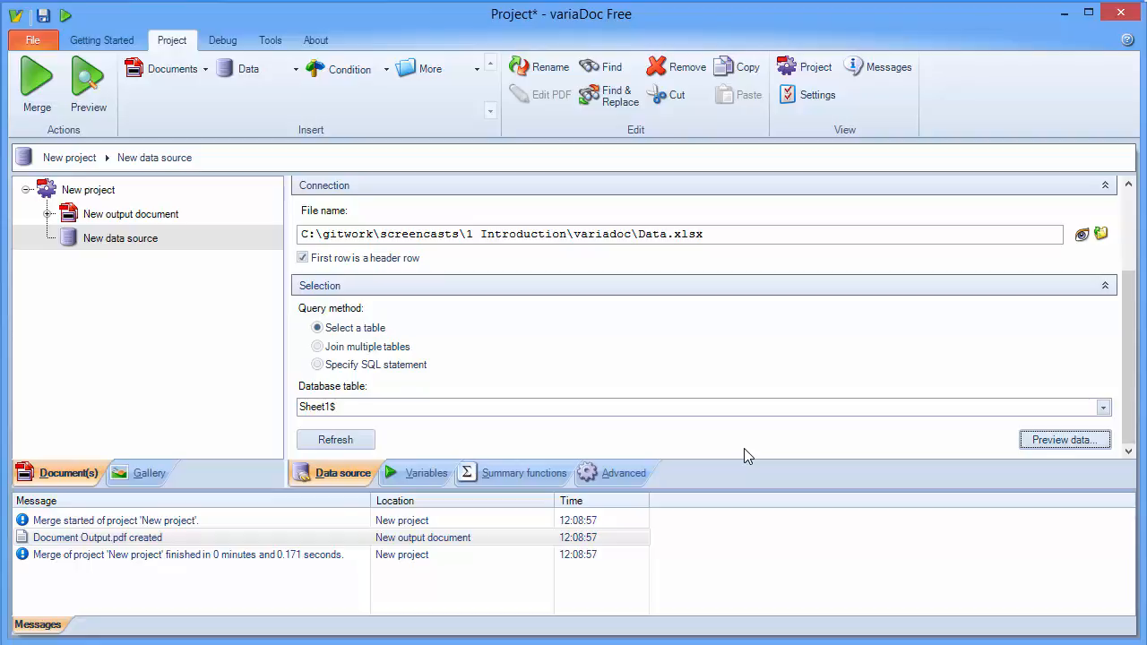
Step: Move the output document under the data source in the project tree and merge the project
click(177, 217)
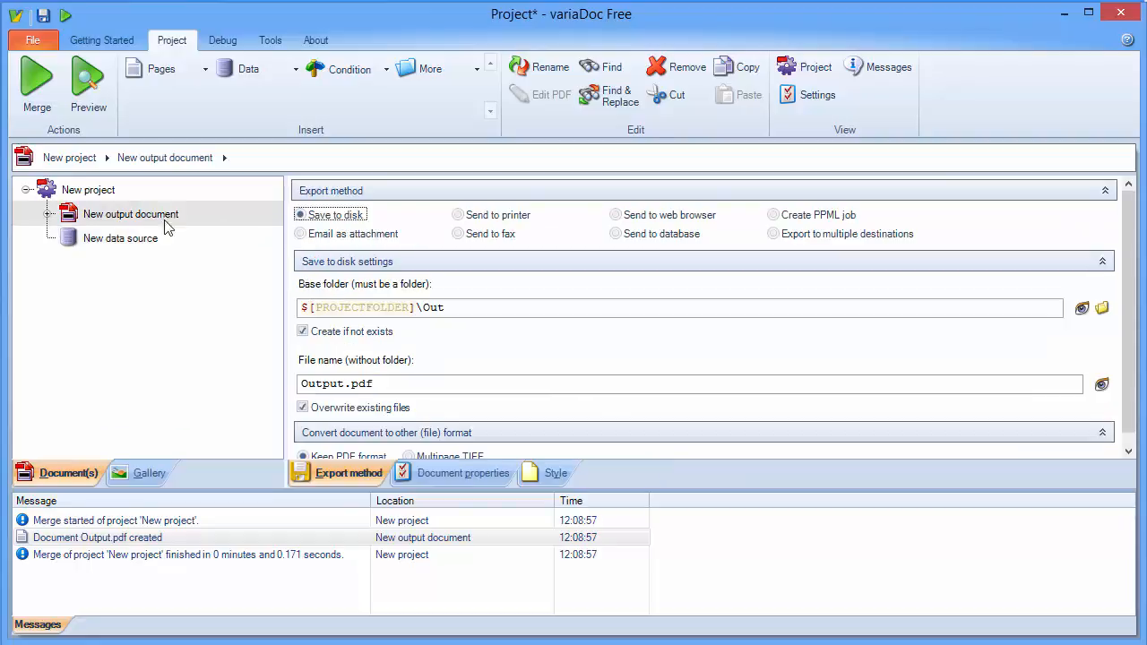
drag(168, 228, 168, 246)
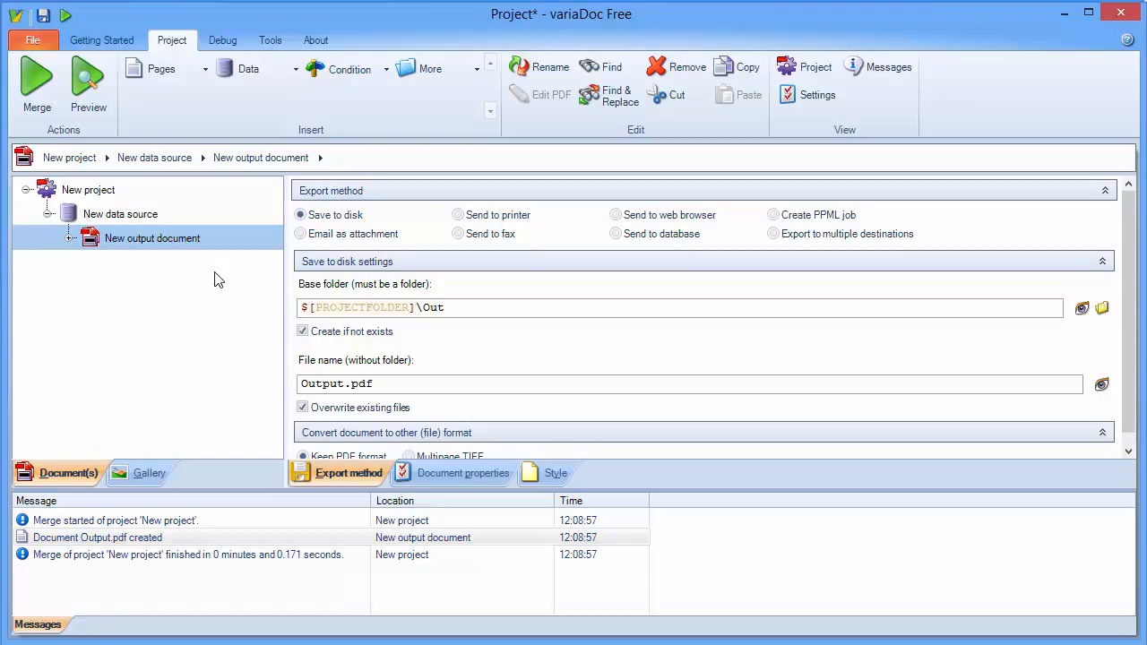
click(34, 94)
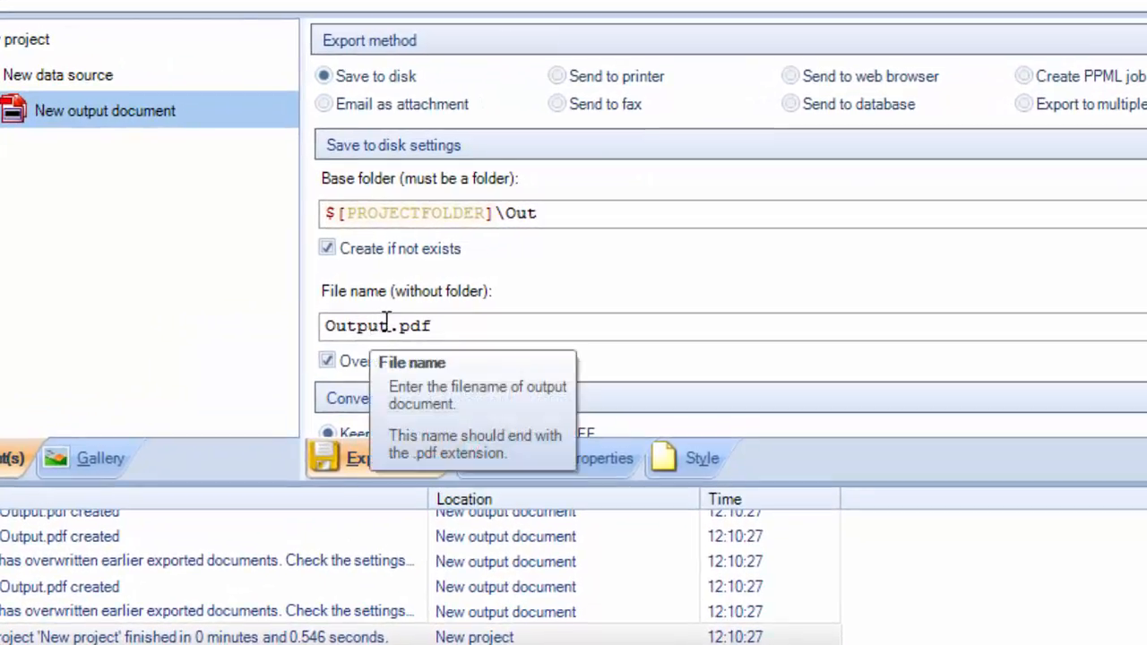
Step: Set the output document's file name to Output-$[New data source:#].pdf so each record gets its own numbered file
click(390, 325)
text(-)
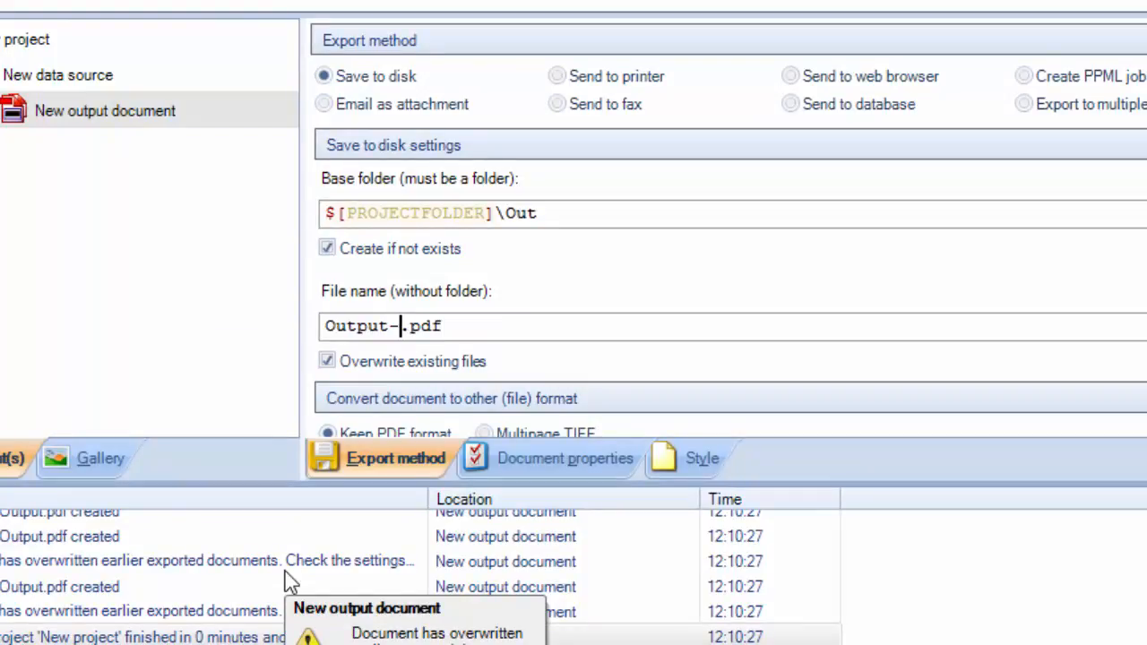
text($)
key(Down)
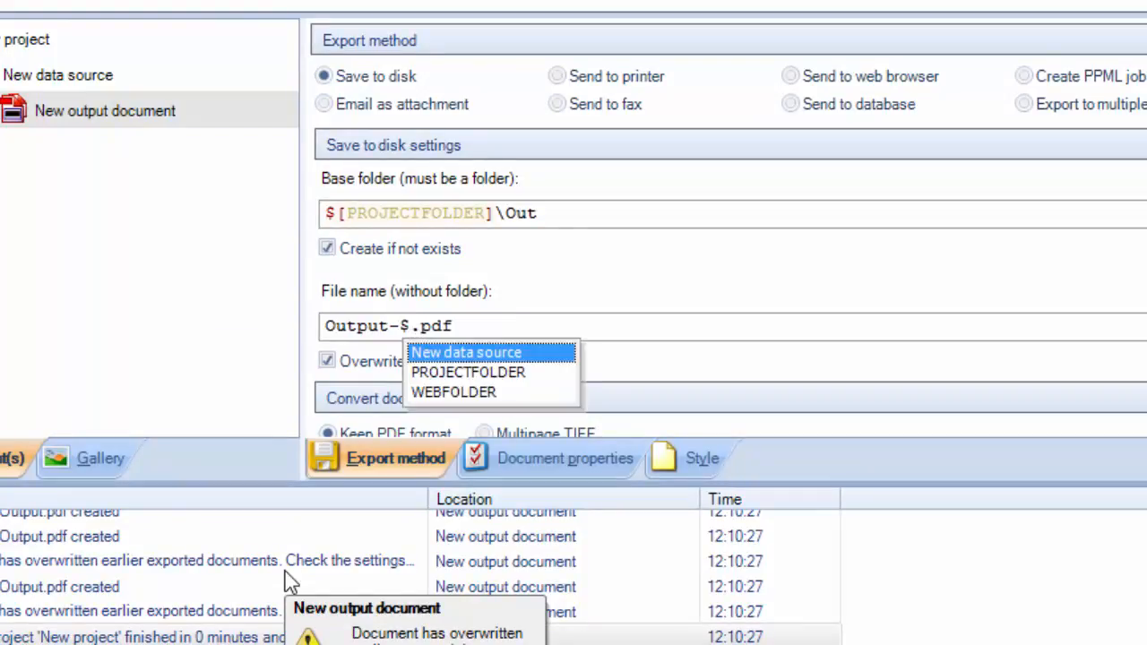
key(Return)
text(:)
key(Down)
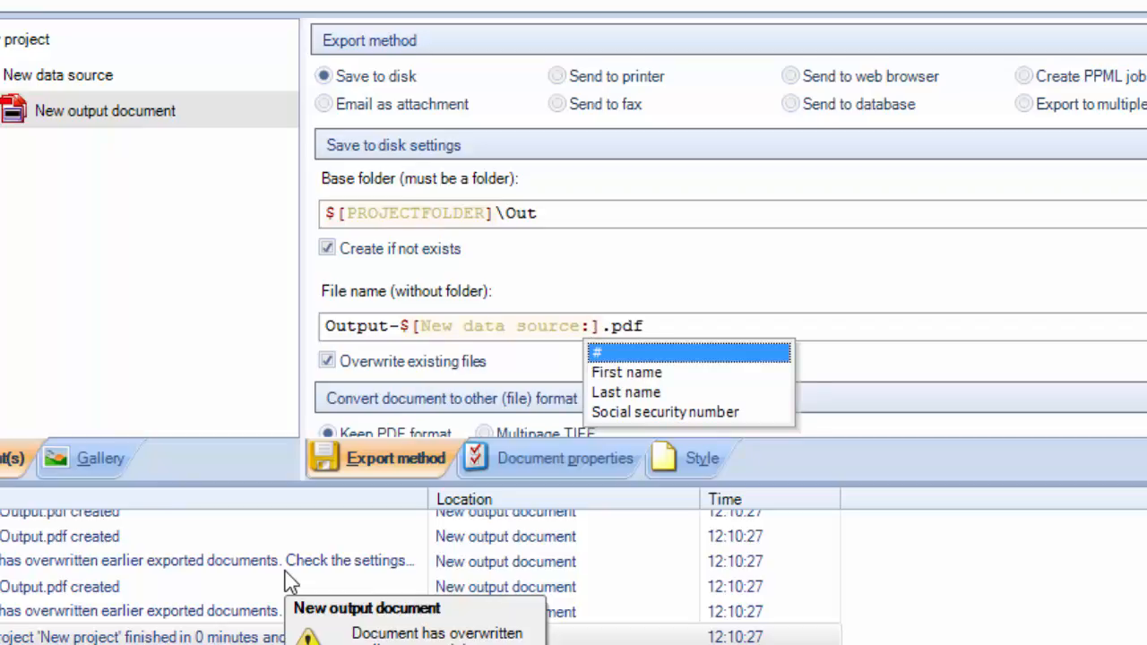
key(Return)
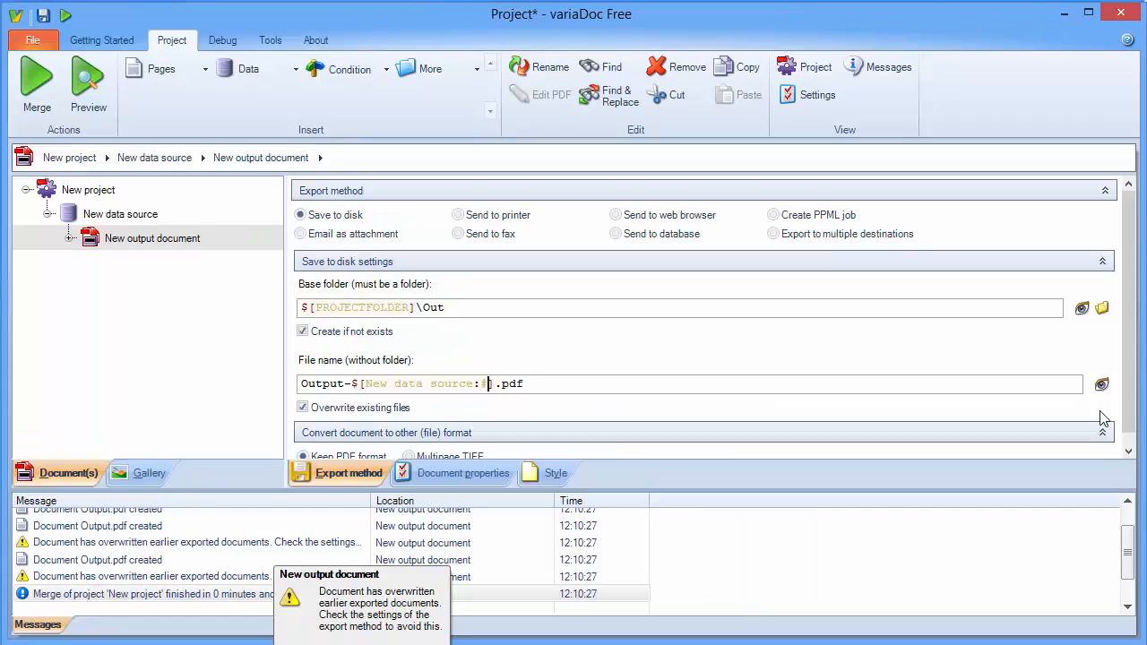
Step: Preview the file names produced by the output name expression and merge the project again
click(1101, 384)
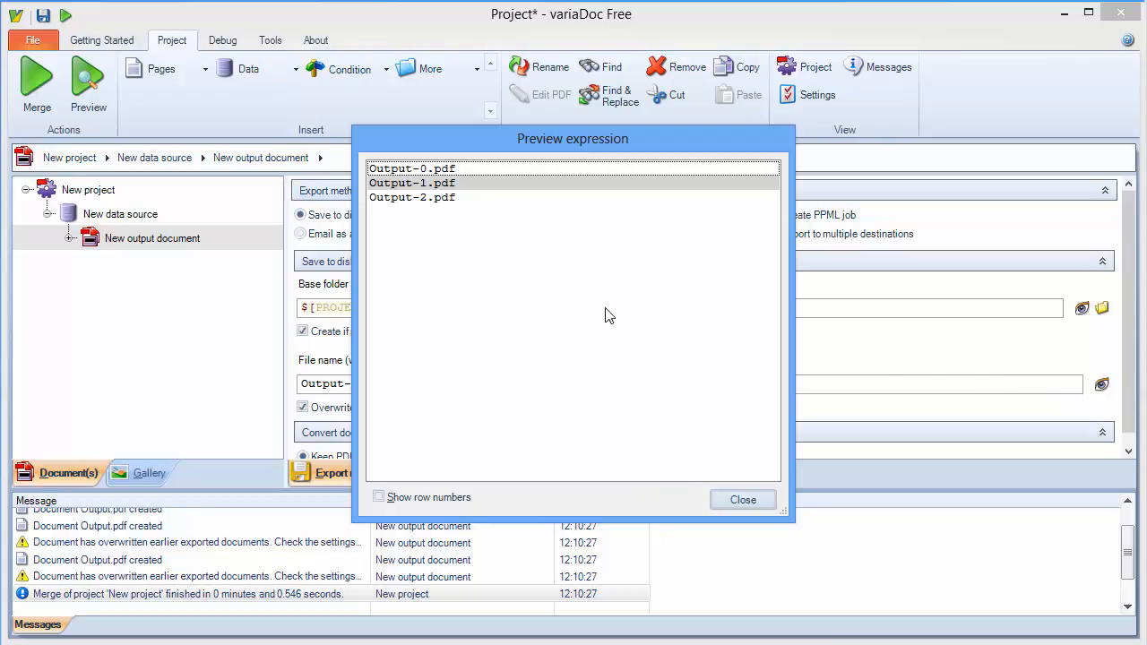
click(743, 500)
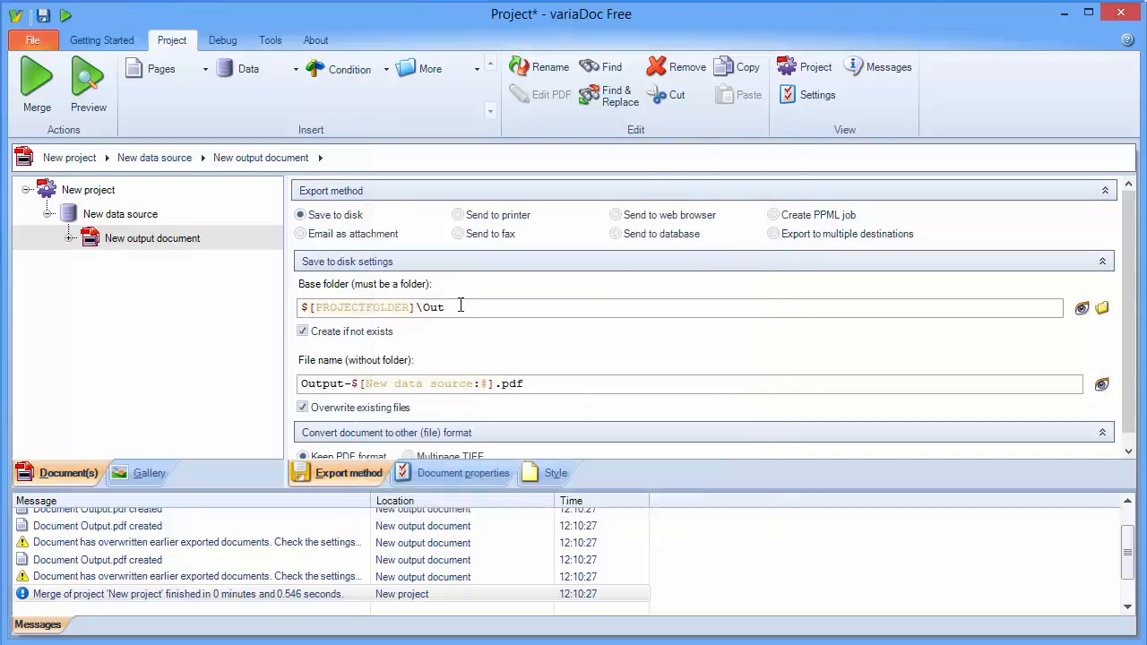
click(40, 81)
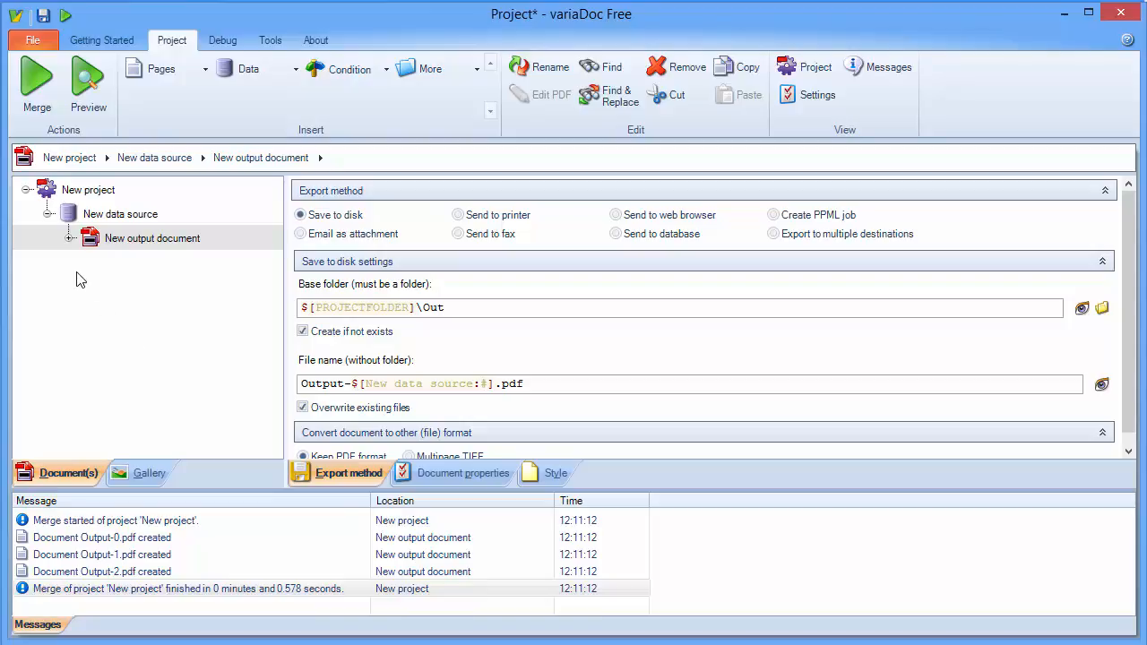
Step: Replace the fixed value of the first name field on the form's first page with $[New data source:First name]
click(71, 239)
click(145, 265)
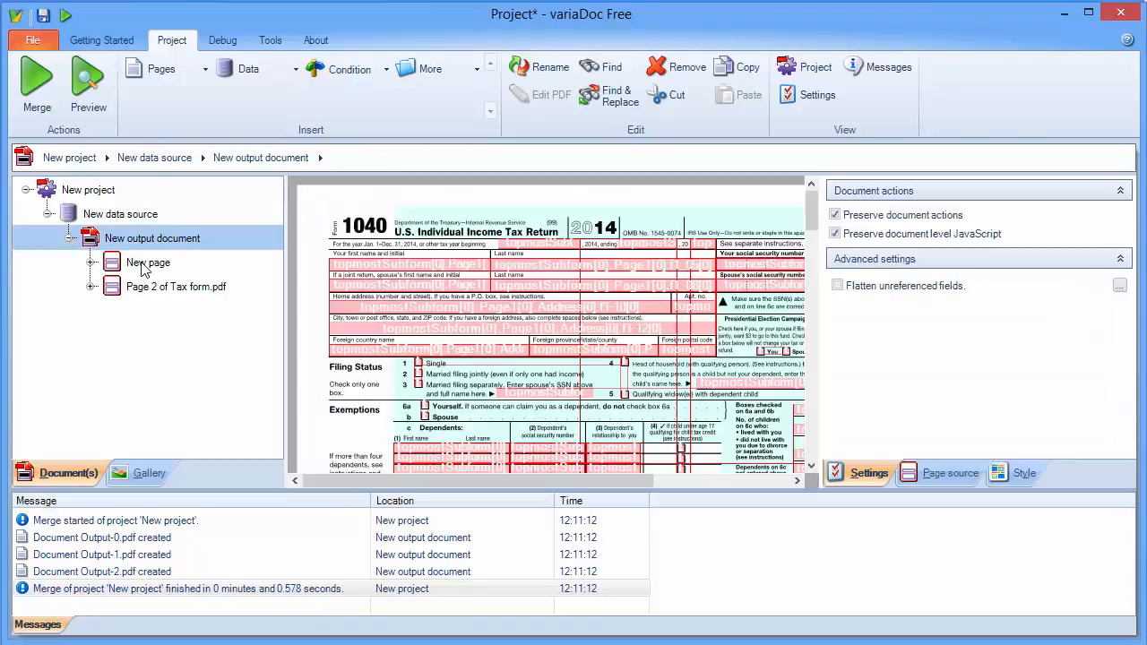
click(344, 268)
click(861, 475)
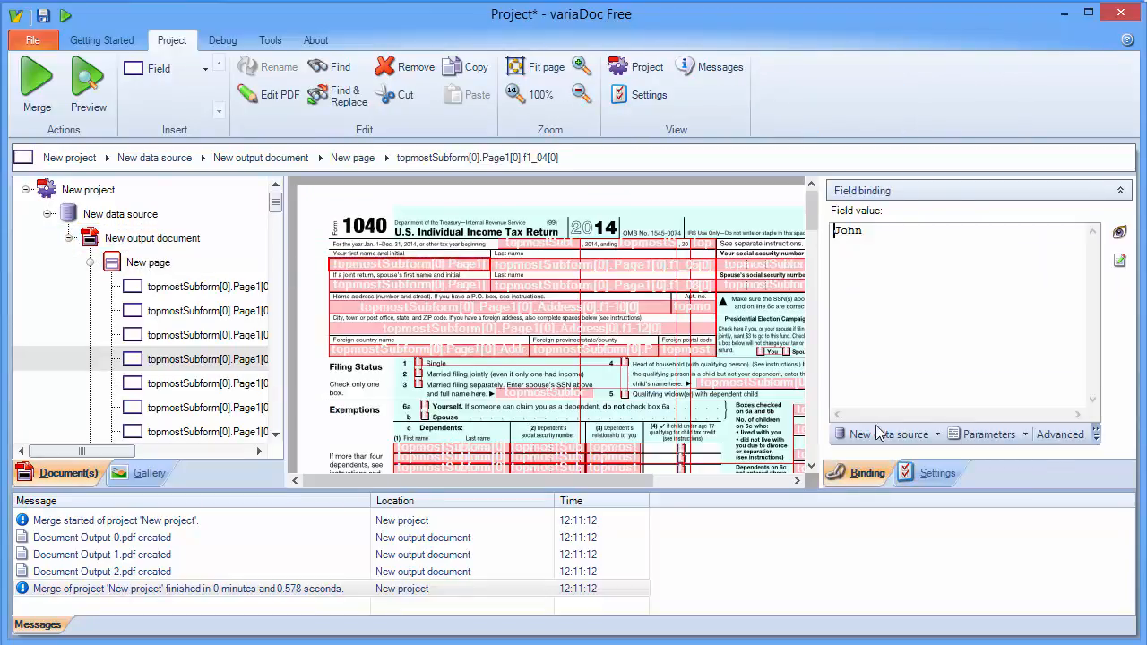
drag(906, 248, 776, 252)
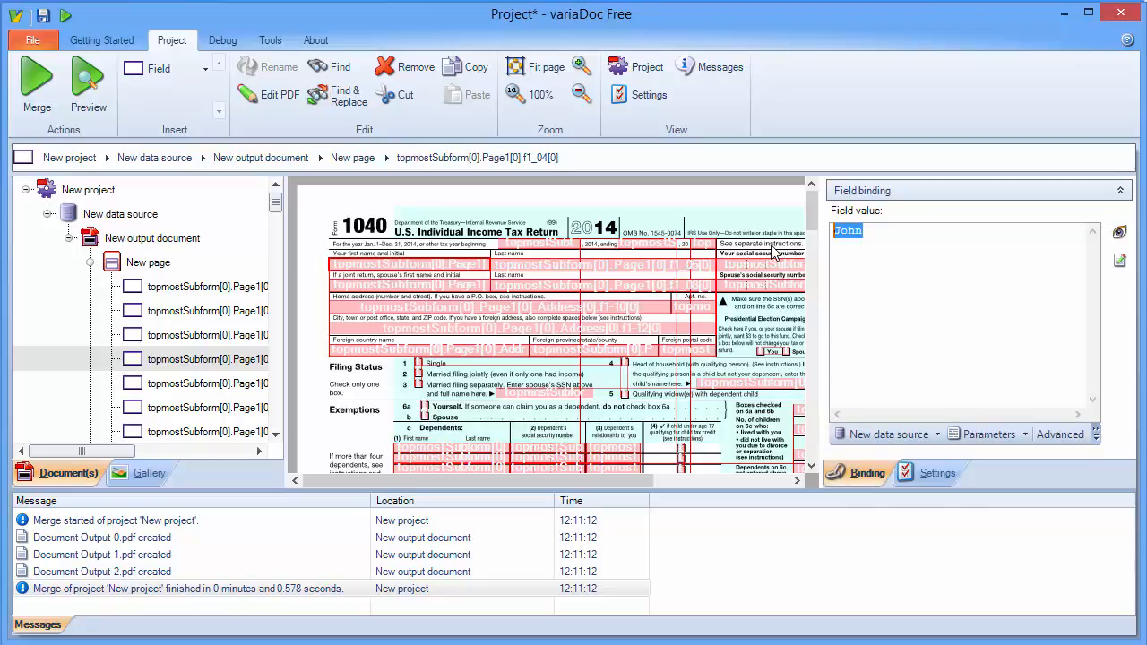
text($)
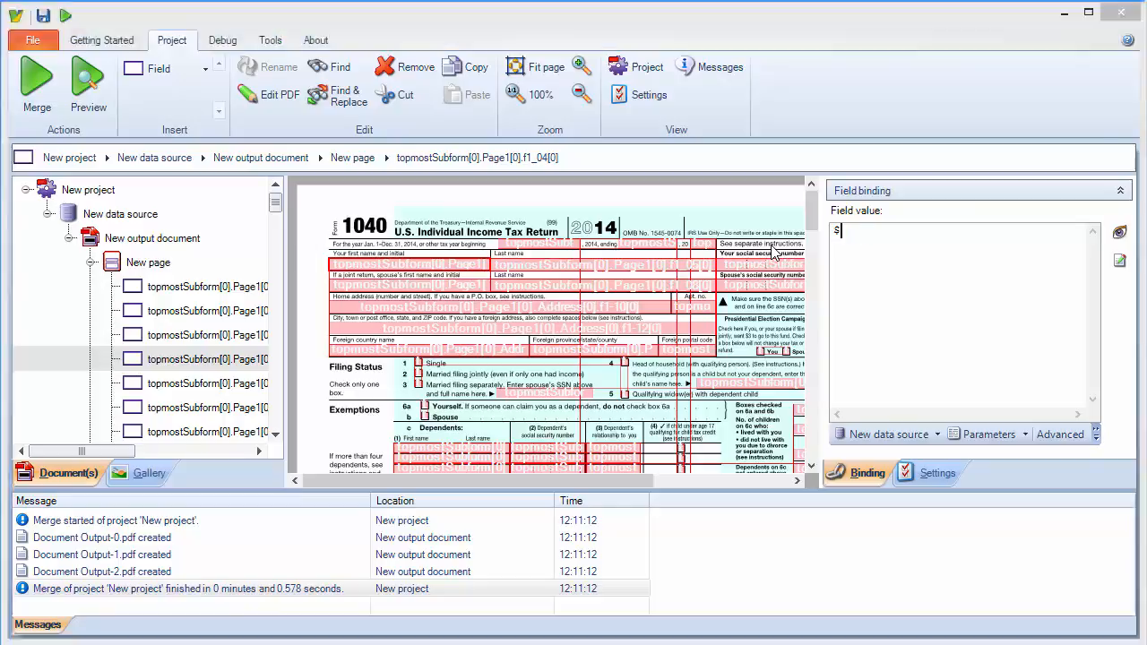
key(Down)
key(Return)
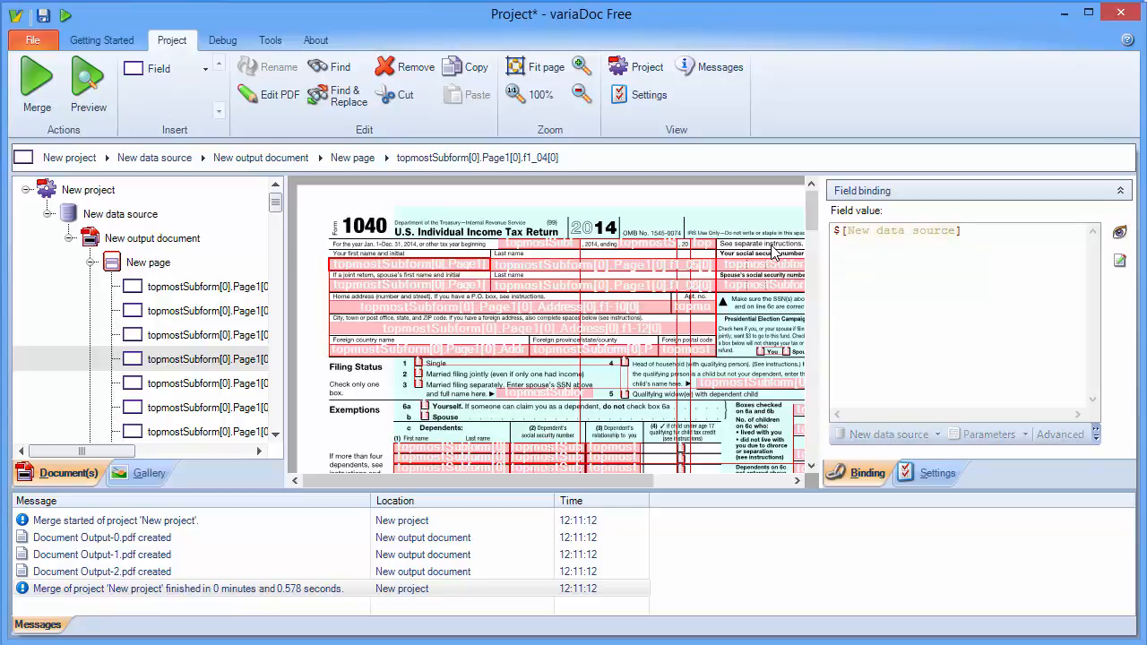
text(:)
key(Down)
key(Return)
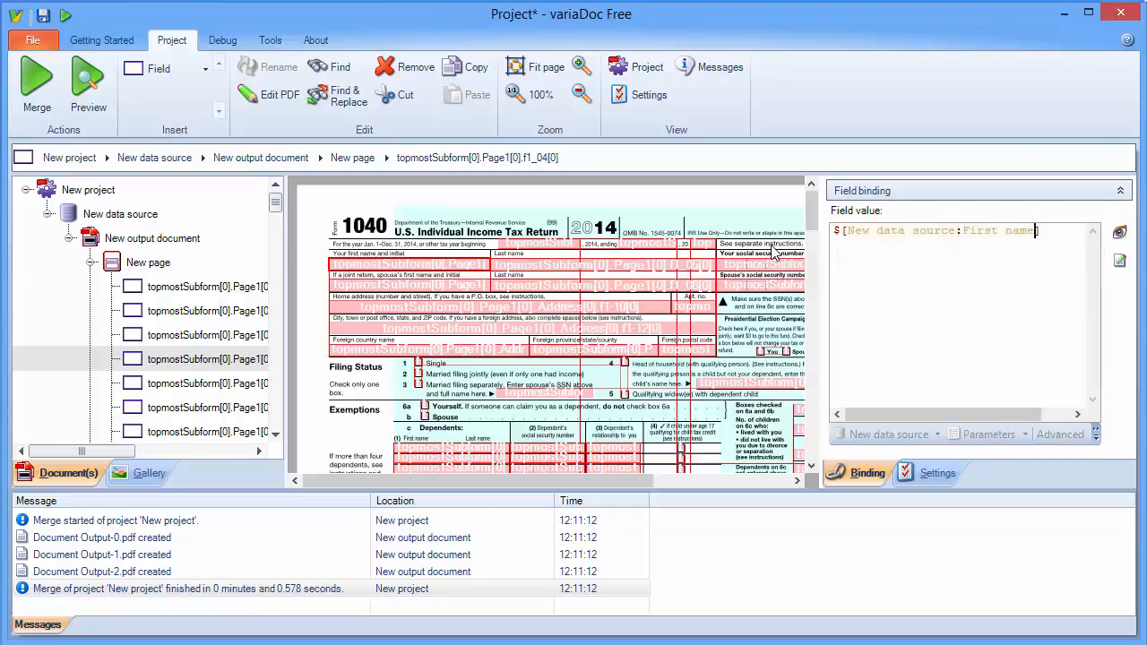
Step: Replace the taxpayer's fixed last name field value with $[New data source:Last name]
click(704, 261)
drag(873, 234, 825, 244)
text($)
key(Down)
key(Return)
text(:)
key(Down)
key(Down)
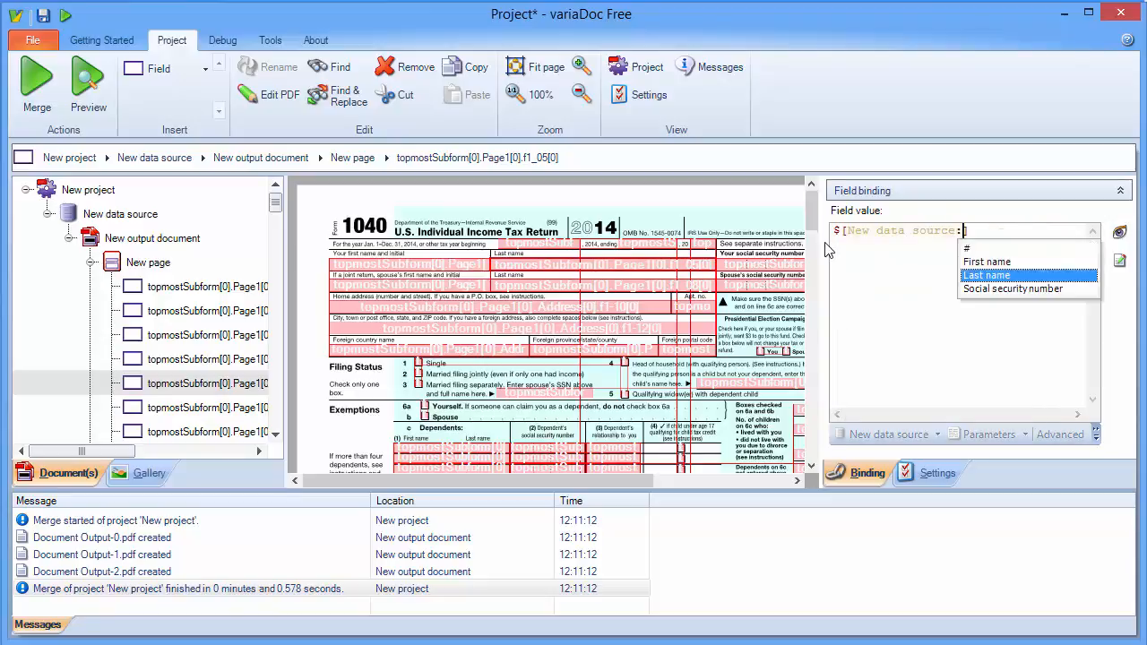
key(Return)
Step: Bind the taxpayer's social security number field to $[New data source:Social security number]
click(796, 265)
text($)
key(Down)
key(Return)
text(:)
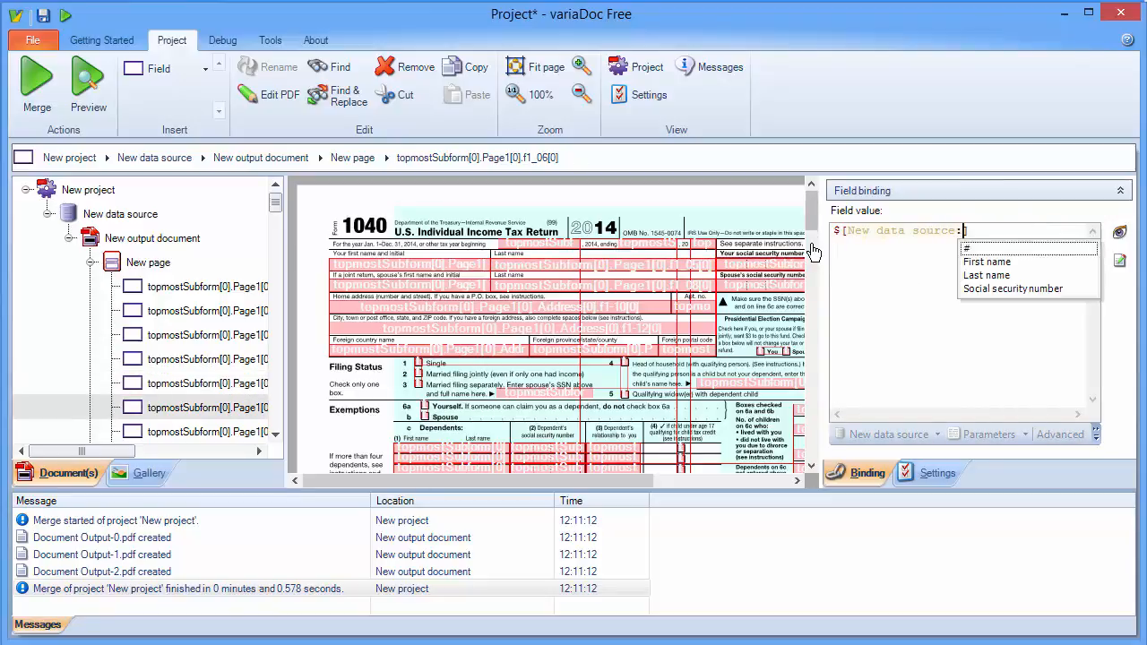
key(Down)
key(Down)
key(Down)
key(Return)
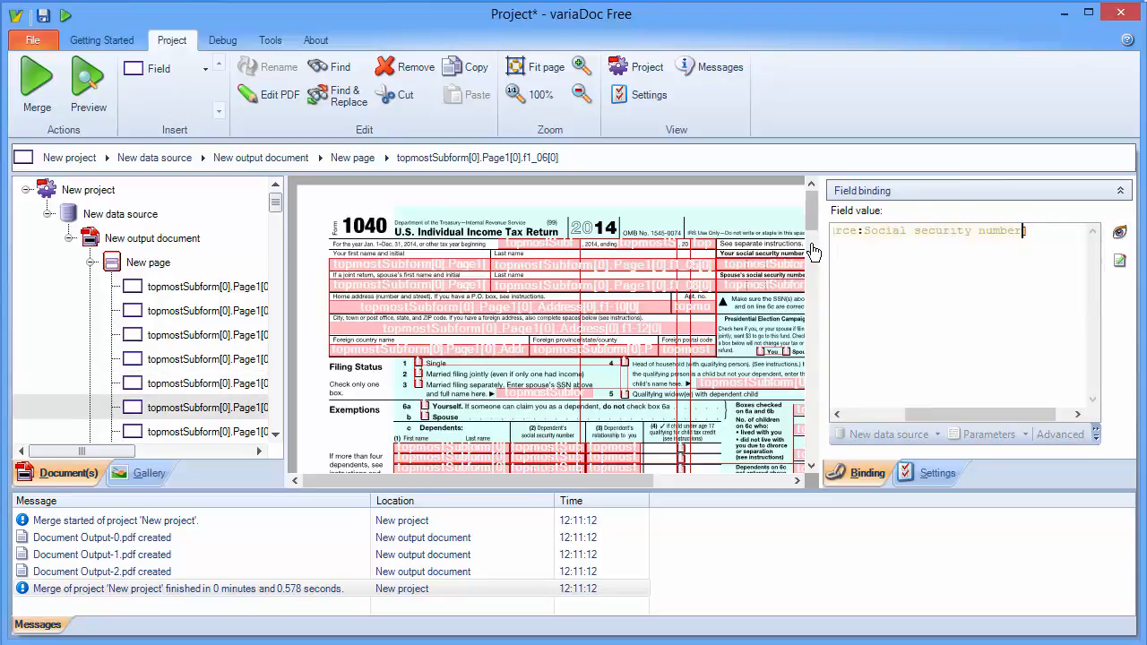
Step: Merge the project with the data-bound fields and open Output-0.pdf to check the filled-in form
click(37, 89)
click(73, 539)
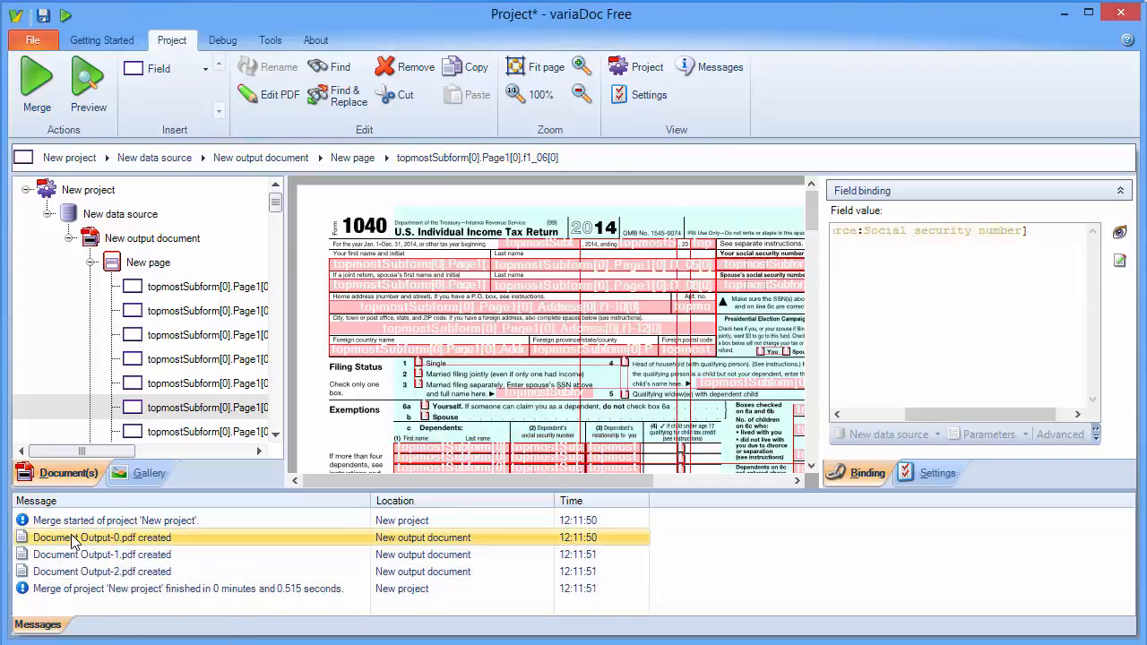
double_click(74, 538)
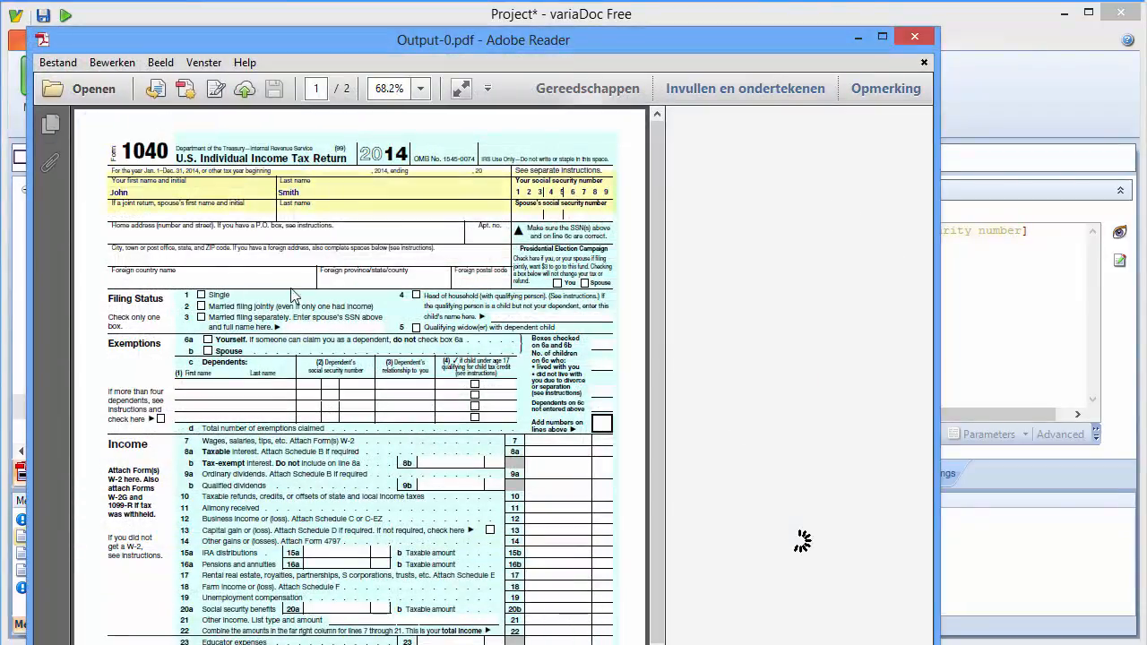